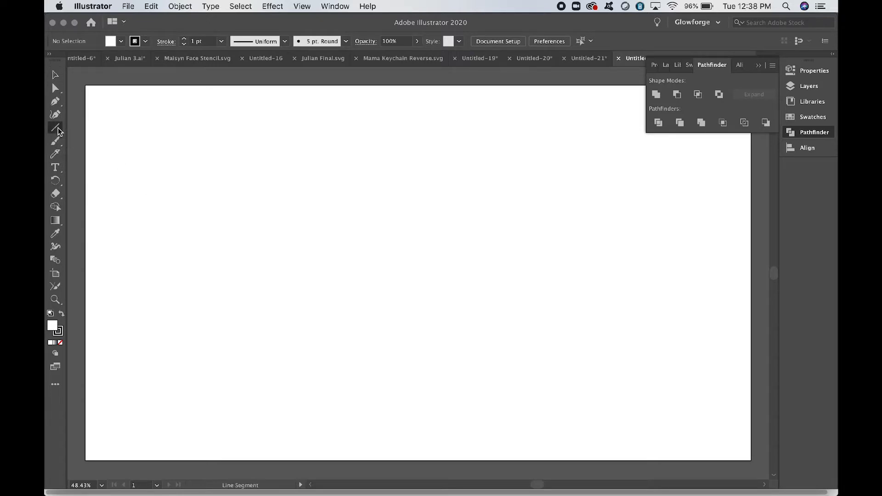
- Draw a rectangle on the artboard and drag a corner widget to round its corners
{"action": "left_click_drag", "start_coordinate": [58, 128], "coordinate": [106, 130]}
{"action": "left_click_drag", "start_coordinate": [148, 153], "coordinate": [316, 258]}
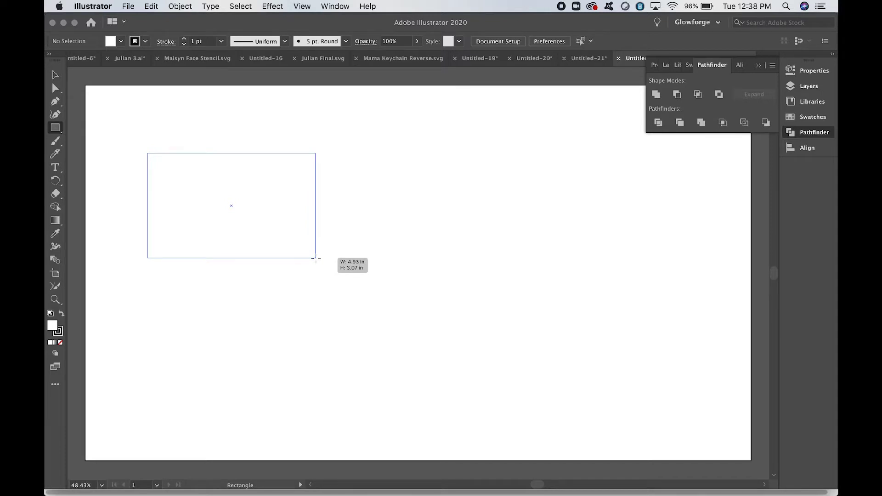
{"action": "left_click_drag", "start_coordinate": [316, 258], "coordinate": [316, 258]}
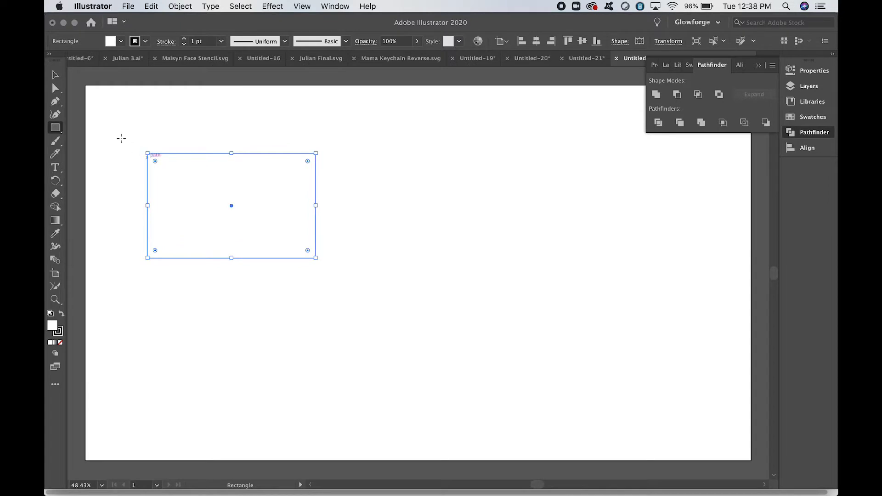
{"action": "left_click", "coordinate": [55, 79]}
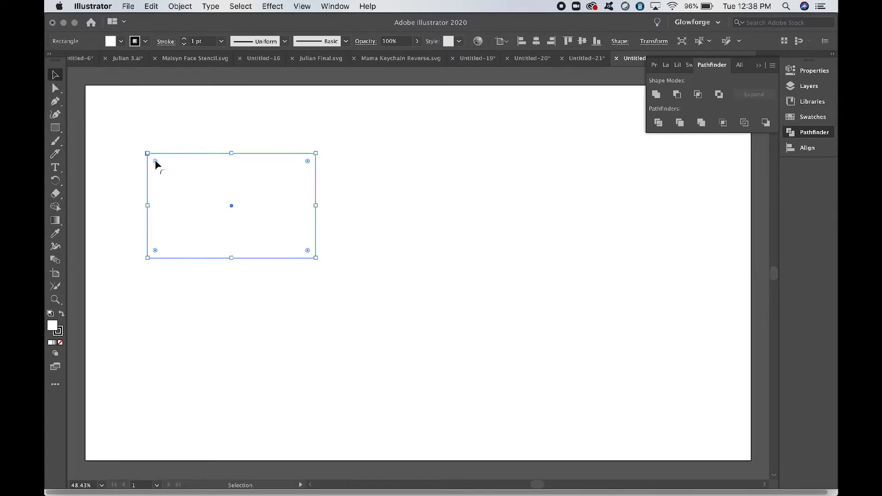
{"action": "left_click_drag", "start_coordinate": [155, 163], "coordinate": [156, 163]}
- Set the rectangle's stroke to None and fill to dark red, then view at 100%
{"action": "left_click", "coordinate": [145, 43]}
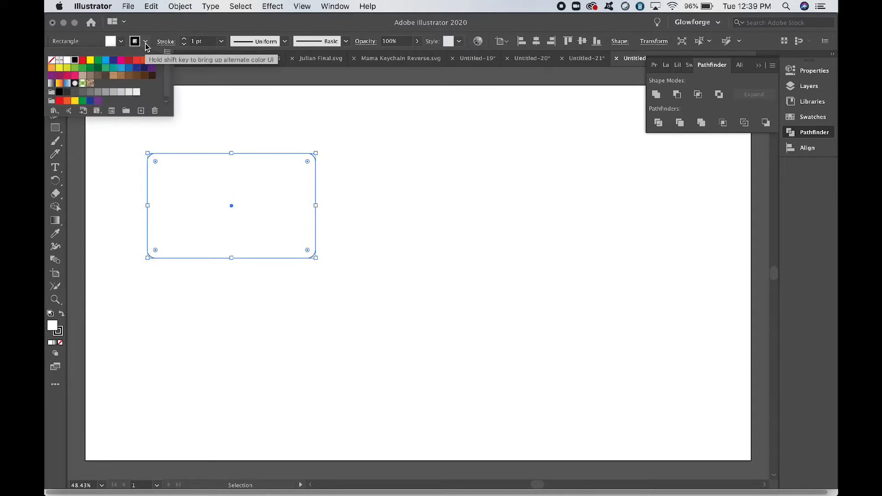
{"action": "left_click", "coordinate": [52, 62]}
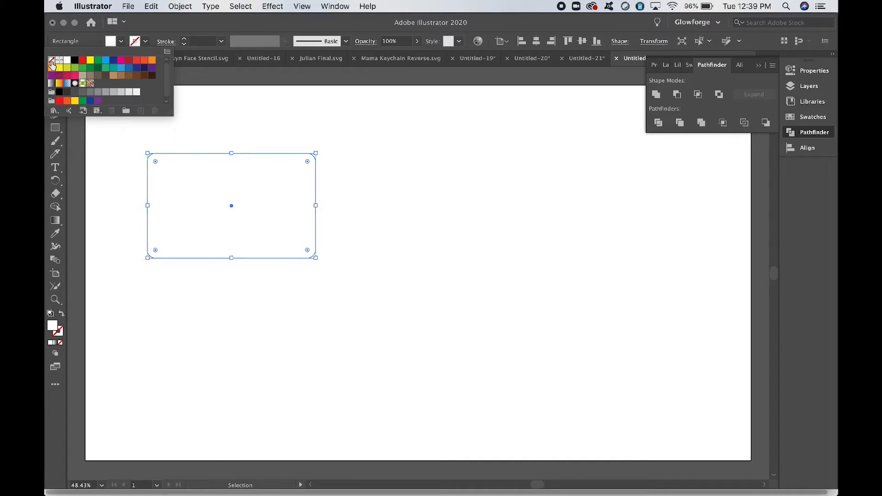
{"action": "left_click", "coordinate": [121, 43]}
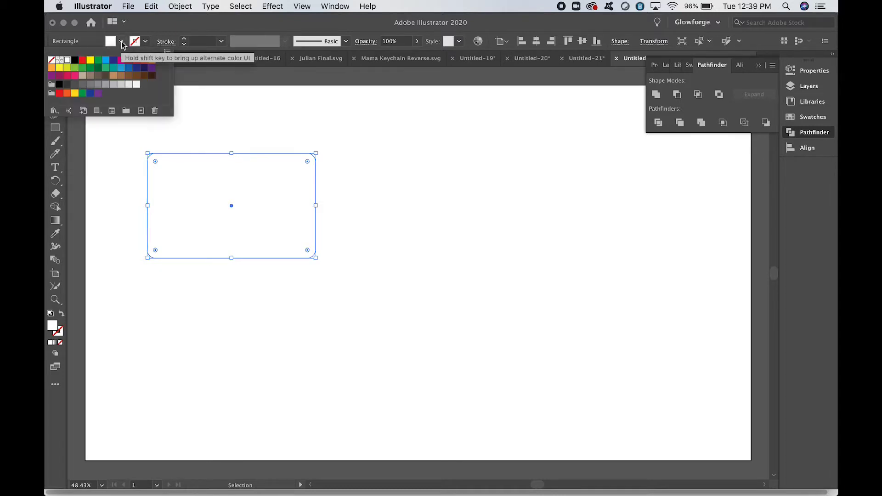
{"action": "left_click", "coordinate": [129, 60]}
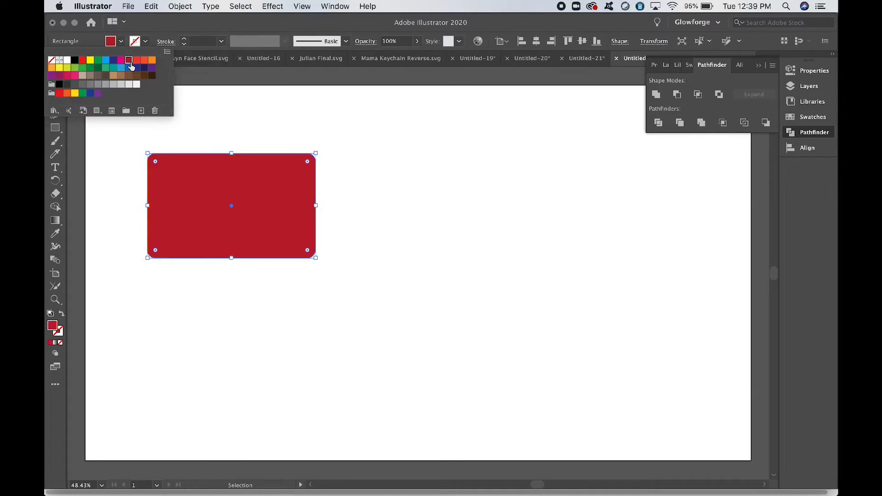
{"action": "left_click", "coordinate": [124, 219]}
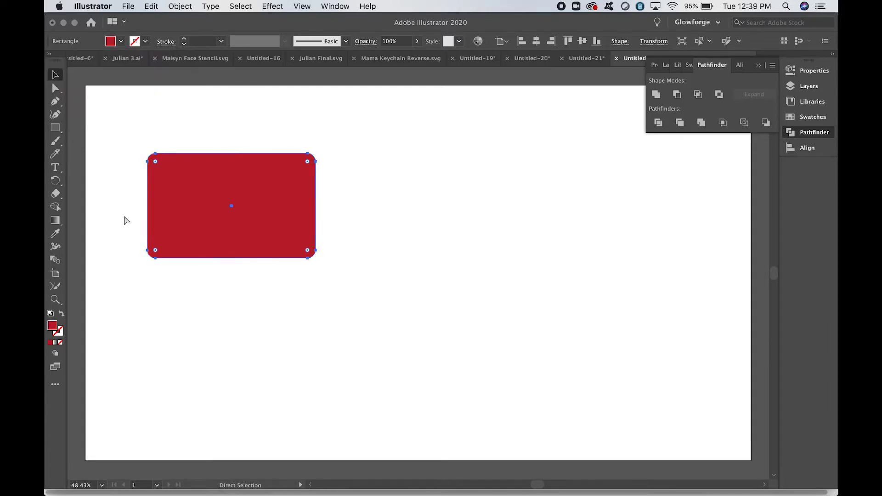
{"action": "key", "text": "super+1"}
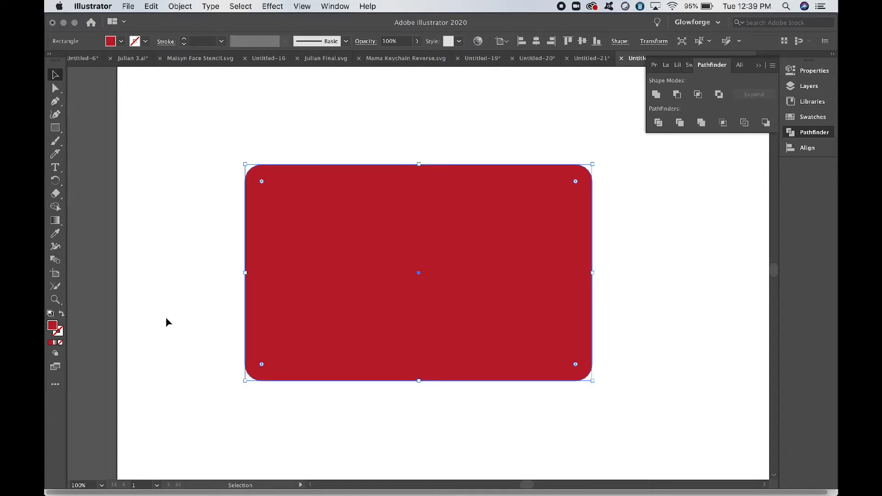
{"action": "left_click", "coordinate": [202, 311]}
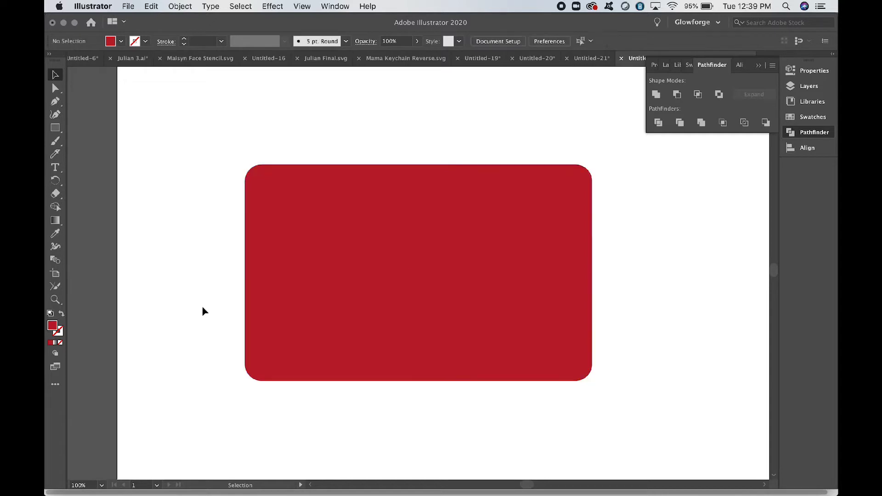
- Copy and paste the red rounded rectangle and move the duplicate to the right of the original
{"action": "left_click", "coordinate": [265, 305]}
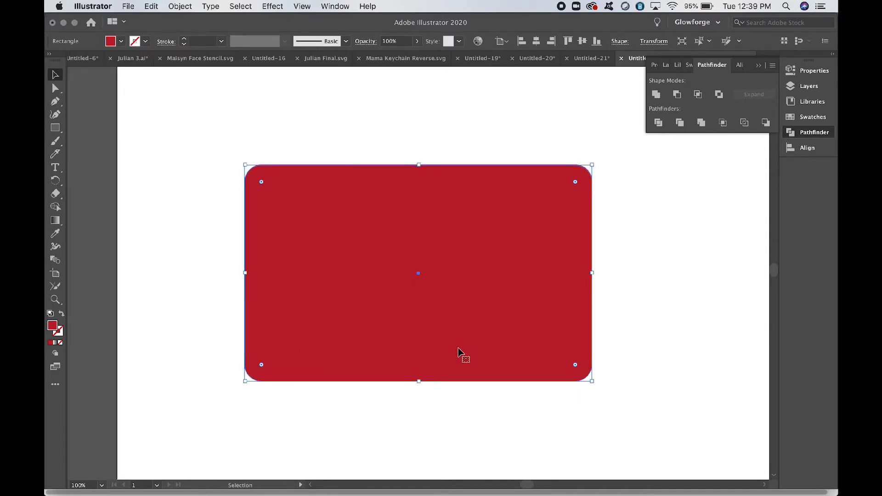
{"action": "left_click", "coordinate": [152, 6]}
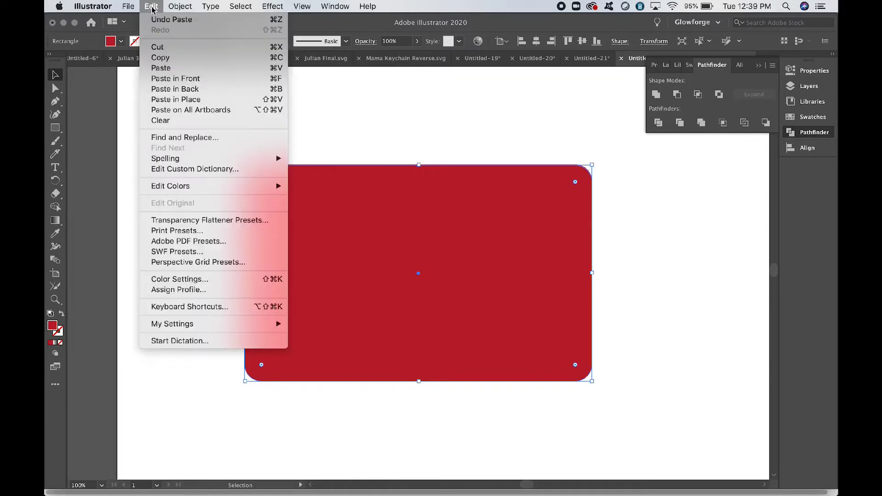
{"action": "left_click", "coordinate": [151, 7]}
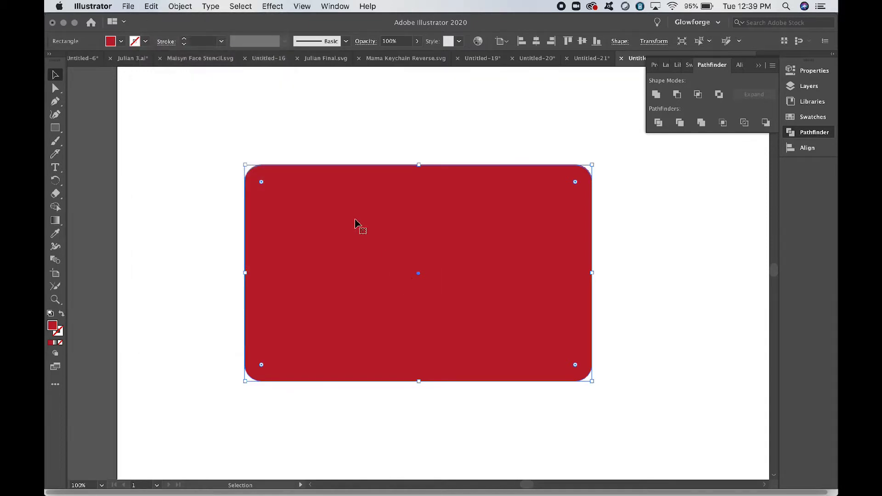
{"action": "left_click_drag", "start_coordinate": [358, 223], "coordinate": [729, 258]}
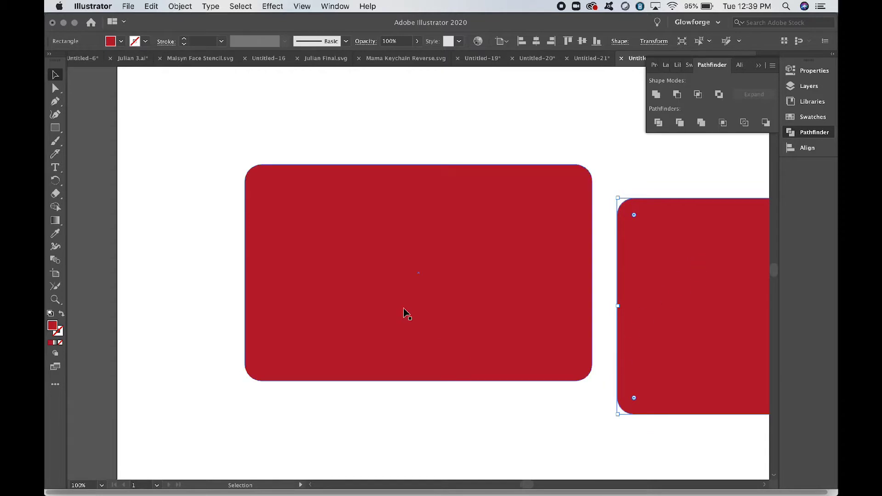
{"action": "left_click", "coordinate": [357, 422]}
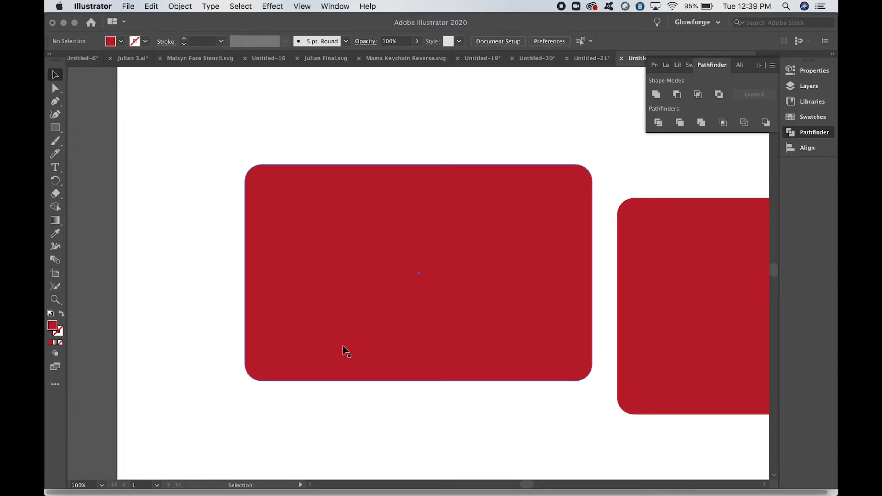
{"action": "left_click", "coordinate": [328, 351]}
{"action": "left_click", "coordinate": [159, 275]}
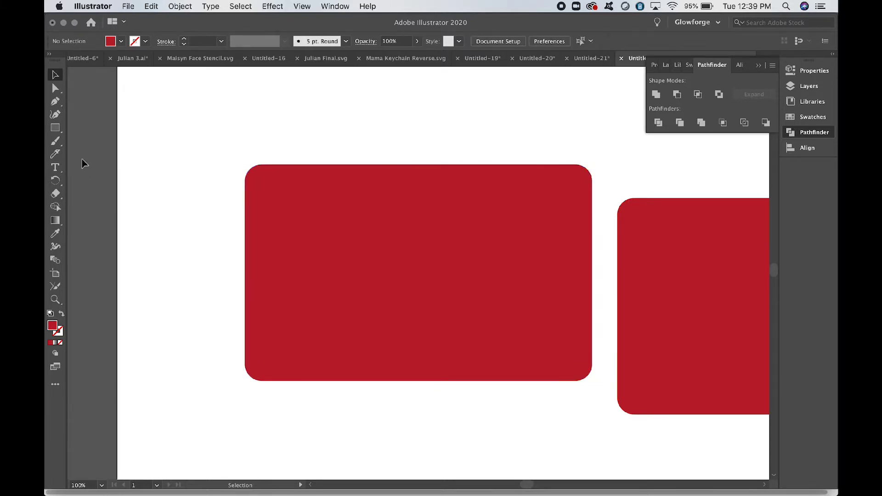
- Draw a white-filled rectangle over the lower part of the red tag
{"action": "left_click", "coordinate": [55, 127]}
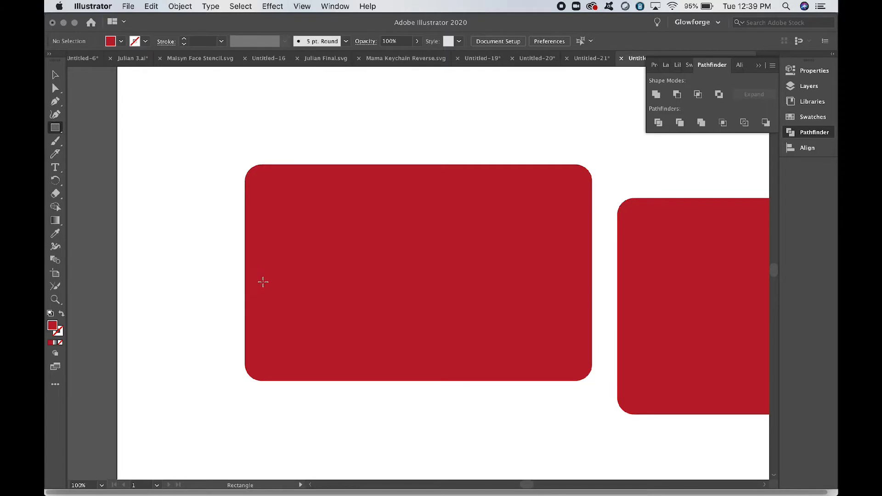
{"action": "left_click_drag", "start_coordinate": [263, 282], "coordinate": [575, 357]}
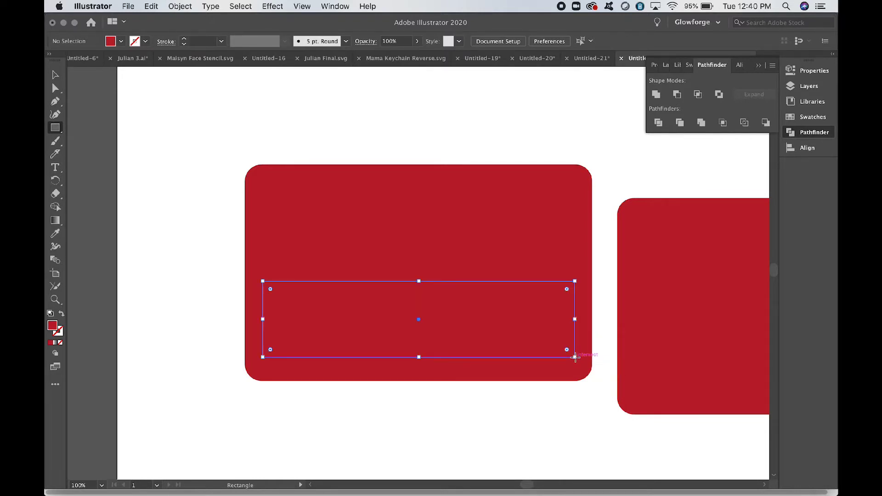
{"action": "left_click", "coordinate": [120, 42]}
{"action": "left_click", "coordinate": [67, 60]}
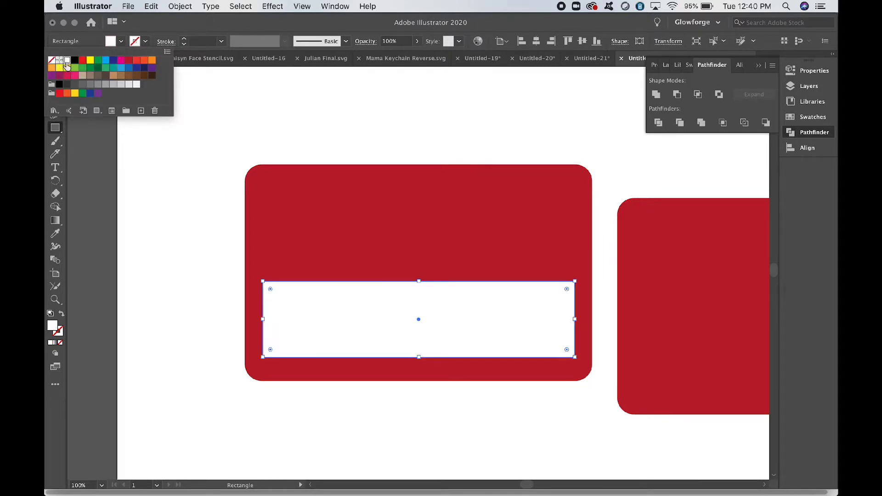
{"action": "left_click", "coordinate": [183, 256]}
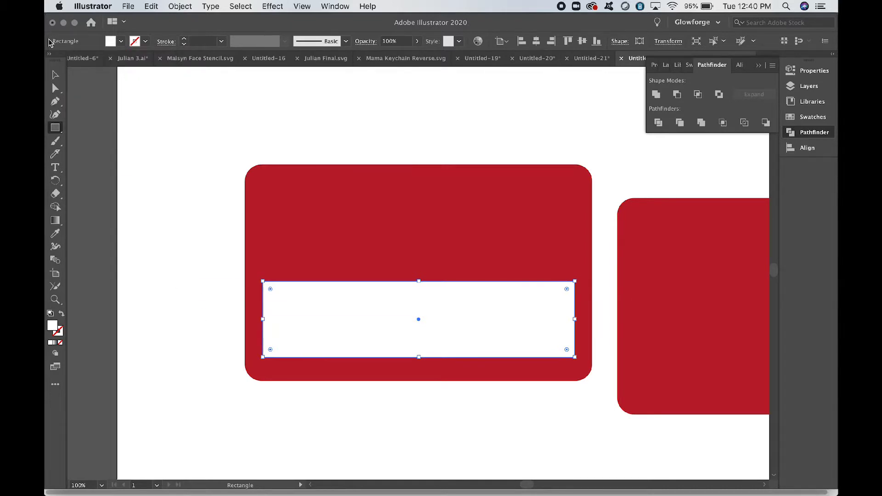
- Centre the white box horizontally on the red tag and nudge it slightly down
{"action": "left_click", "coordinate": [55, 74]}
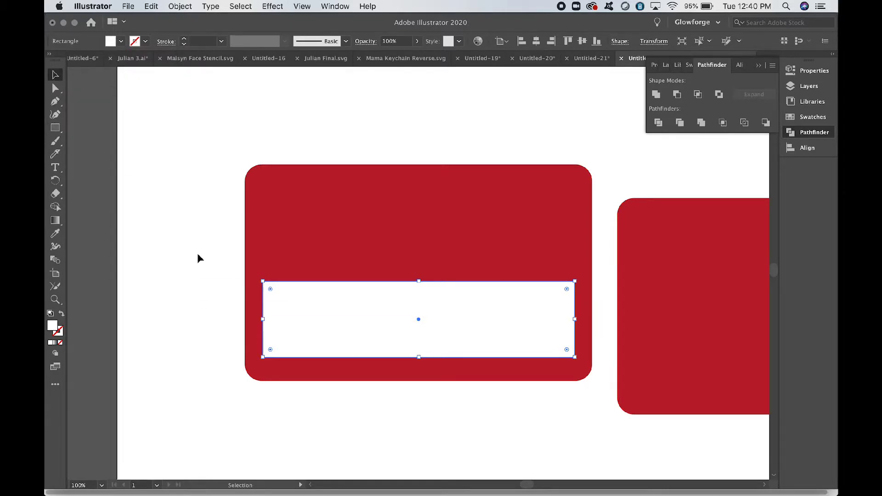
{"action": "left_click_drag", "start_coordinate": [210, 277], "coordinate": [309, 359]}
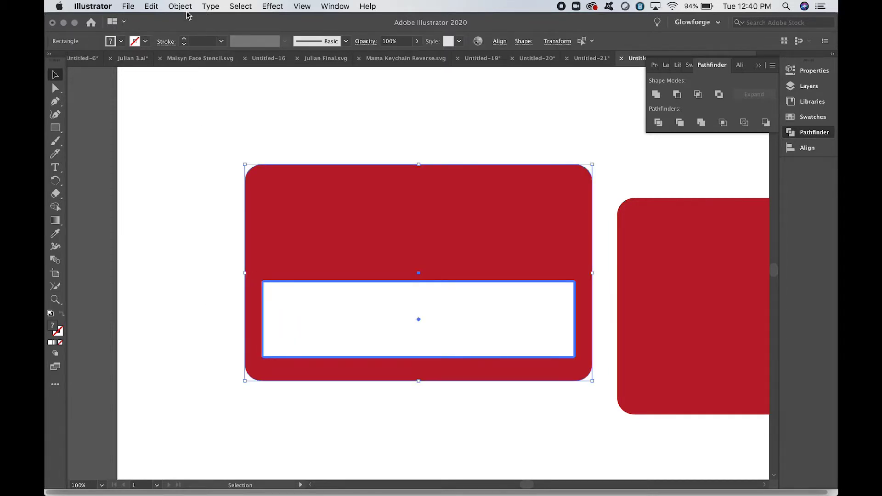
{"action": "left_click", "coordinate": [183, 7]}
{"action": "mouse_move", "coordinate": [186, 41]}
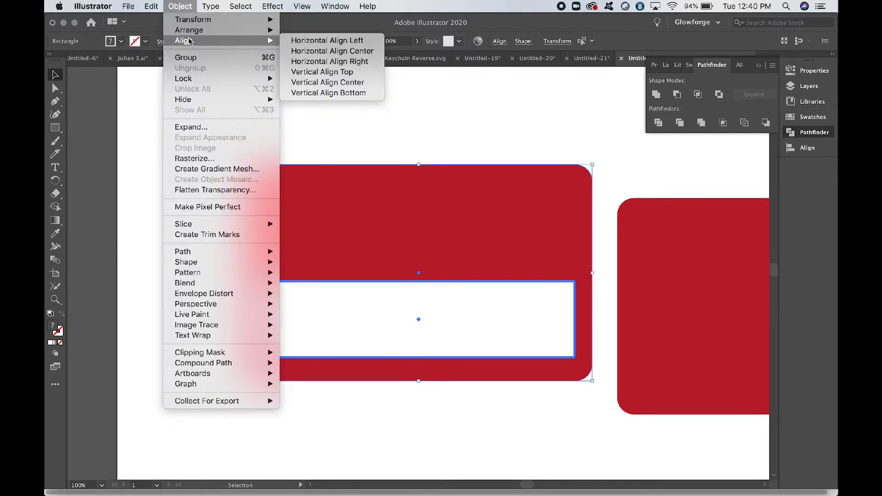
{"action": "left_click", "coordinate": [318, 51]}
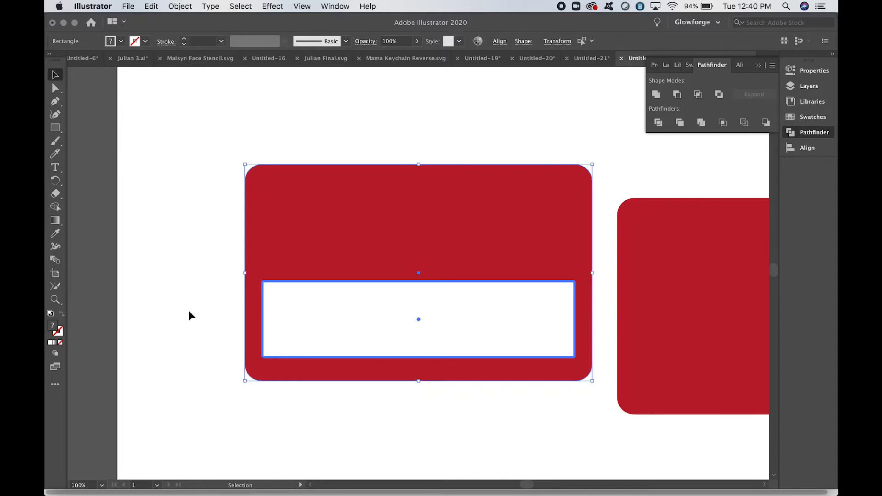
{"action": "left_click", "coordinate": [190, 316]}
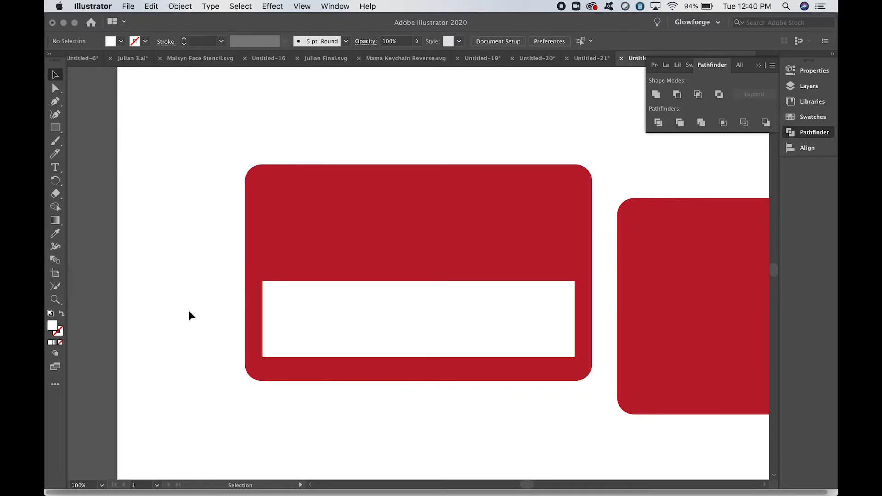
{"action": "left_click", "coordinate": [364, 345]}
{"action": "key", "text": "Down"}
{"action": "key", "text": "Down"}
{"action": "key", "text": "Down"}
{"action": "key", "text": "Down"}
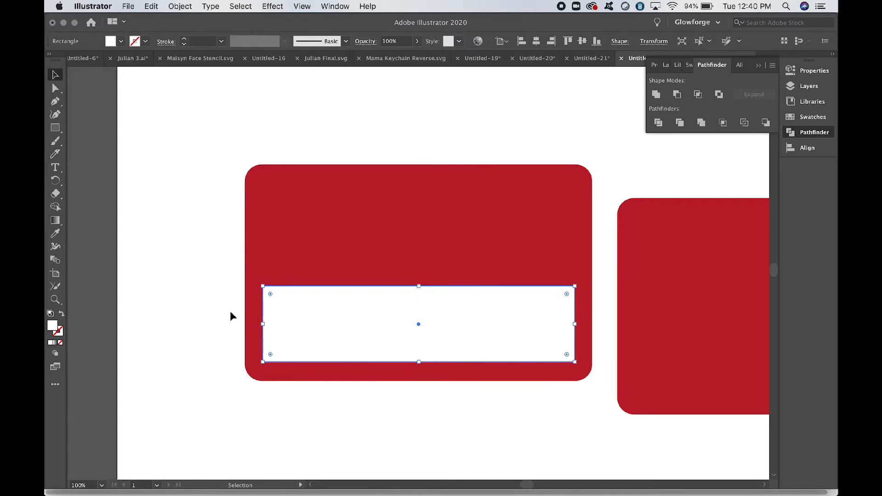
{"action": "left_click", "coordinate": [220, 316]}
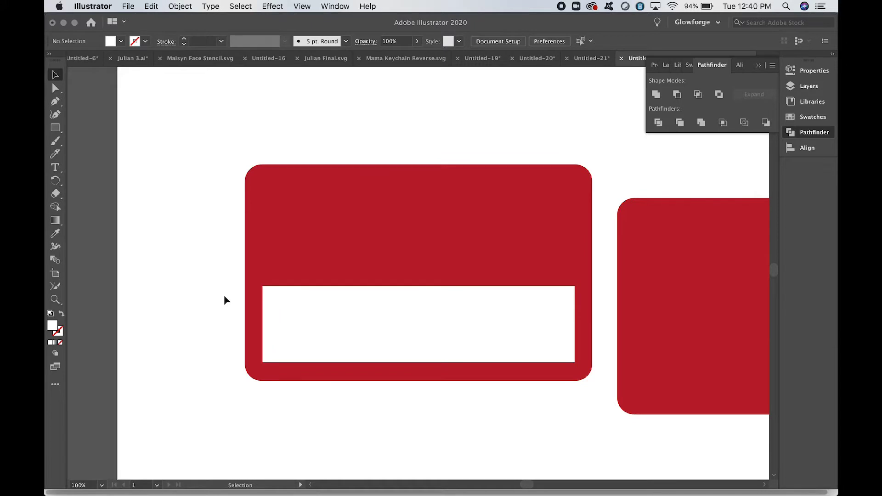
- Subtract the white box from the red tag with Minus Front, expand, and shift the tag left
{"action": "left_click_drag", "start_coordinate": [224, 297], "coordinate": [309, 363]}
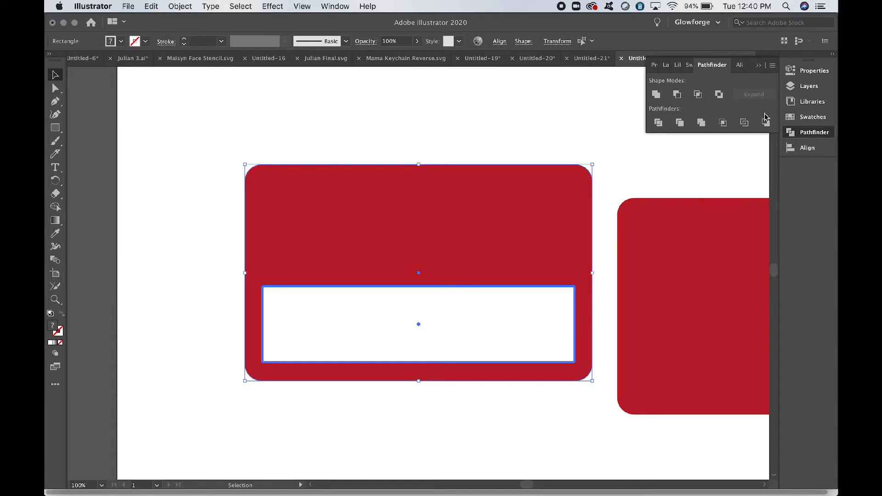
{"action": "left_click", "coordinate": [677, 95], "text": "alt"}
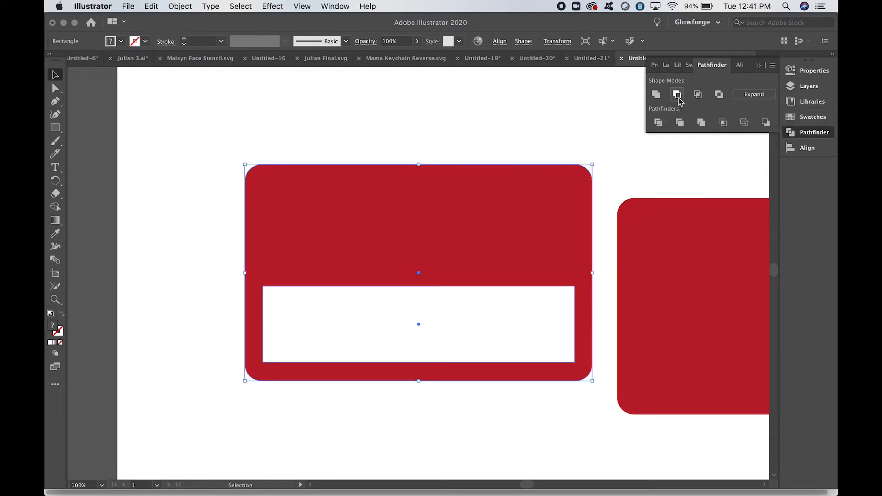
{"action": "left_click", "coordinate": [758, 96]}
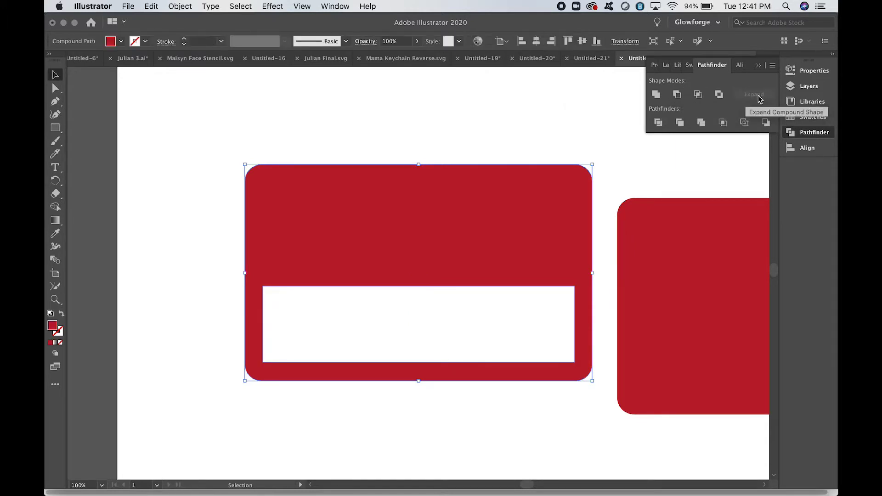
{"action": "left_click", "coordinate": [216, 214]}
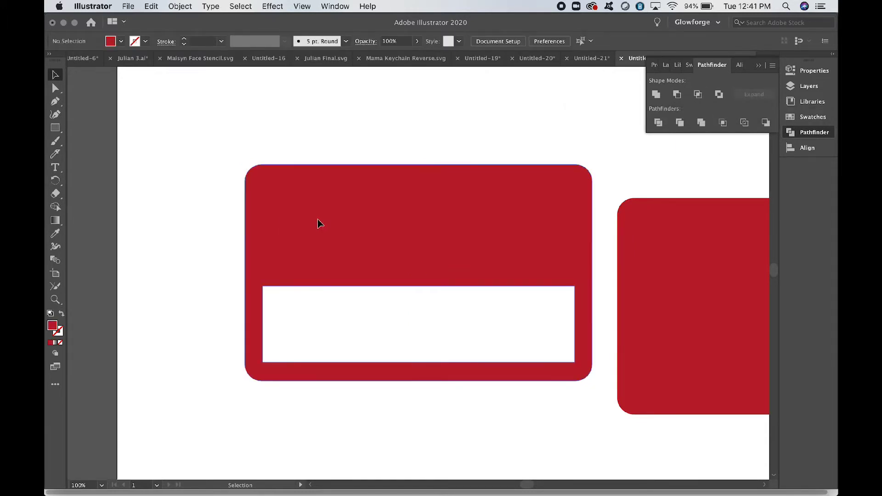
{"action": "left_click_drag", "start_coordinate": [319, 223], "coordinate": [266, 226]}
{"action": "left_click", "coordinate": [159, 289]}
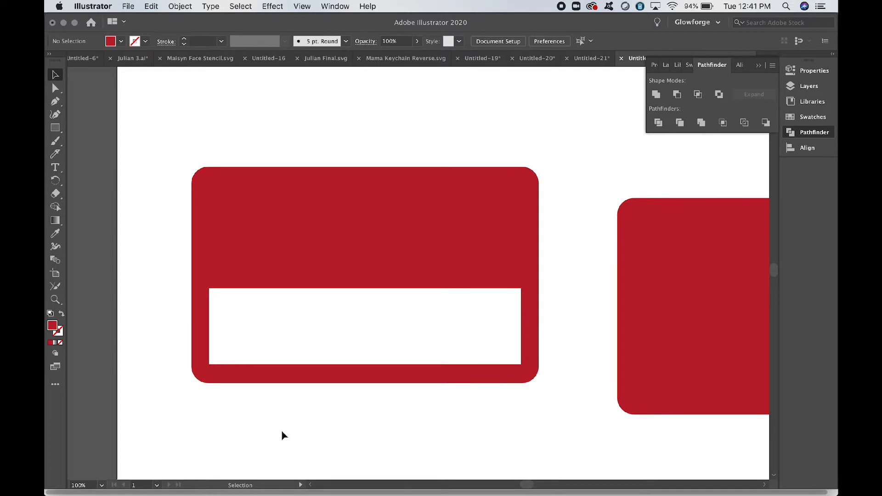
- Type 'hello' and set it in Hearty Morning at 24 pt
{"action": "left_click", "coordinate": [56, 168]}
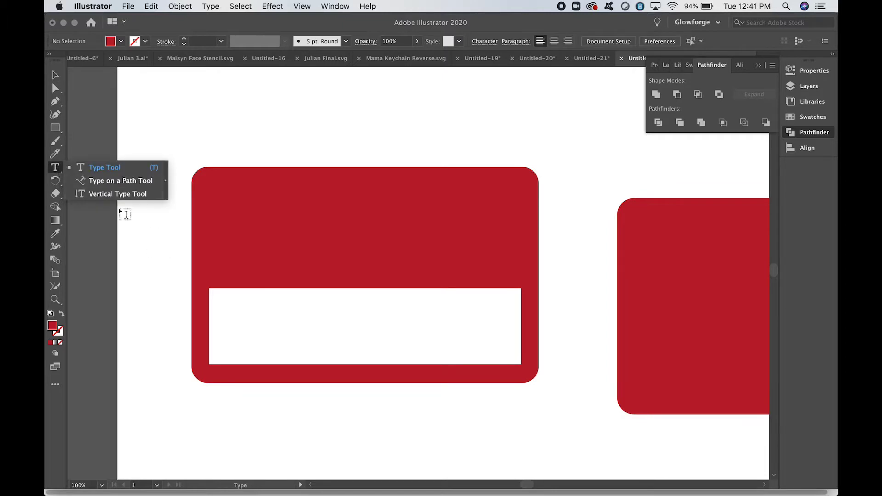
{"action": "left_click", "coordinate": [99, 168]}
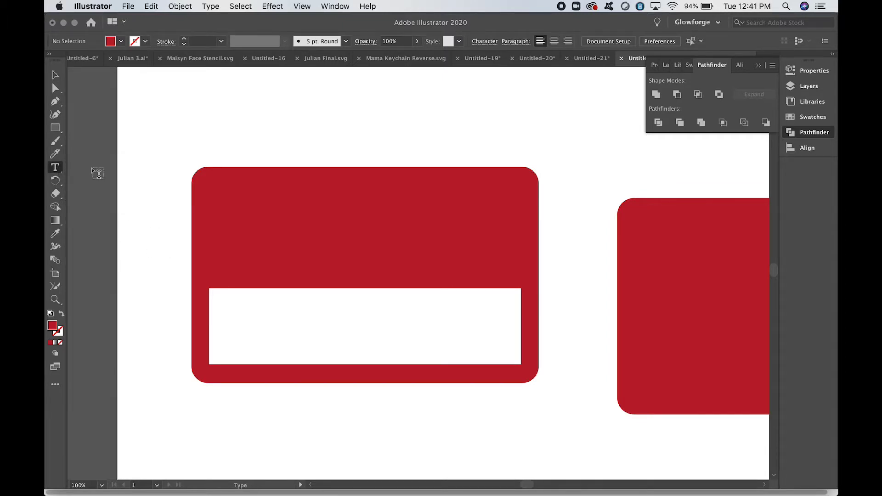
{"action": "left_click", "coordinate": [192, 150]}
{"action": "type", "text": "he"}
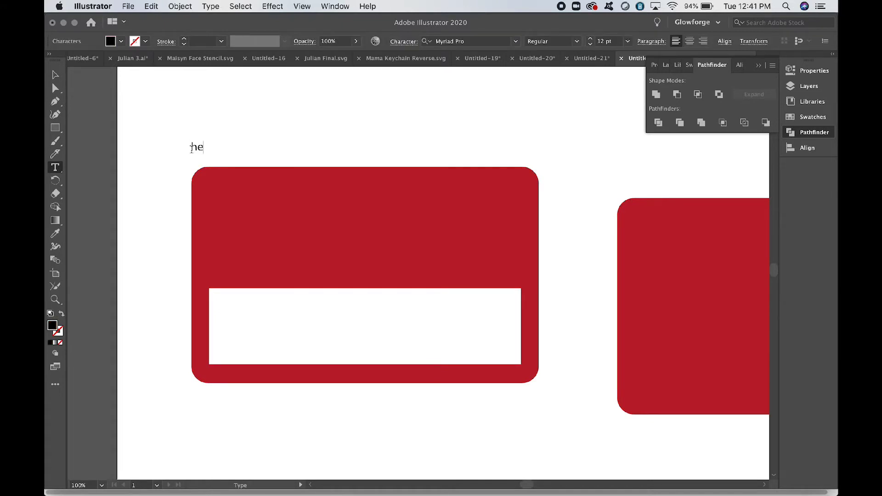
{"action": "type", "text": "llo"}
{"action": "double_click", "coordinate": [191, 147]}
{"action": "left_click", "coordinate": [515, 41]}
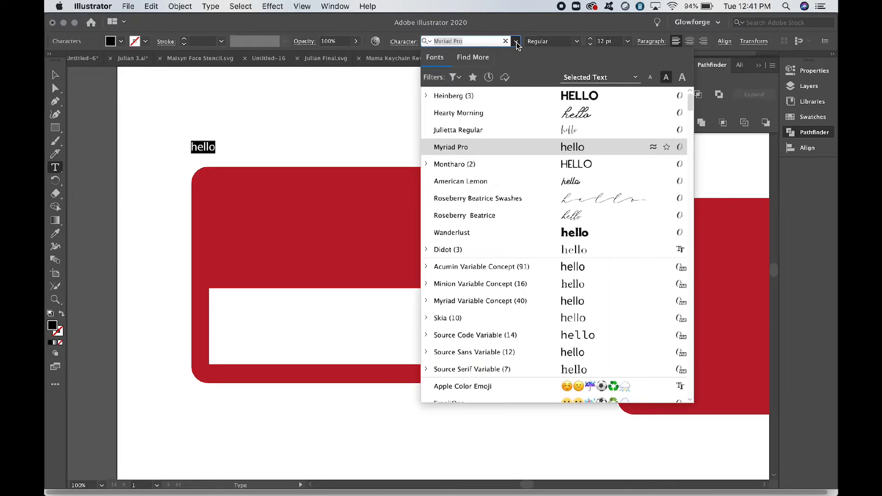
{"action": "left_click", "coordinate": [506, 110]}
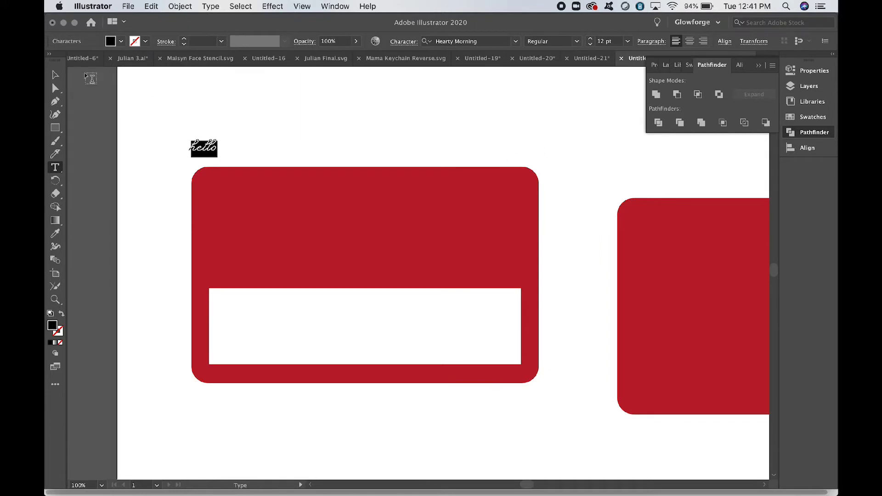
{"action": "left_click", "coordinate": [591, 39]}
{"action": "left_click", "coordinate": [592, 40]}
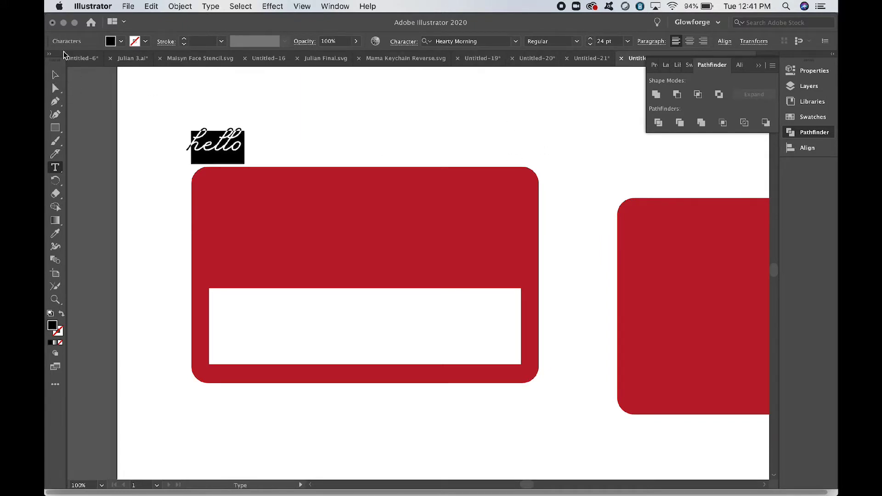
- Scale 'hello' up to about 65 pt and move it onto the red upper part of the tag
{"action": "left_click", "coordinate": [55, 75]}
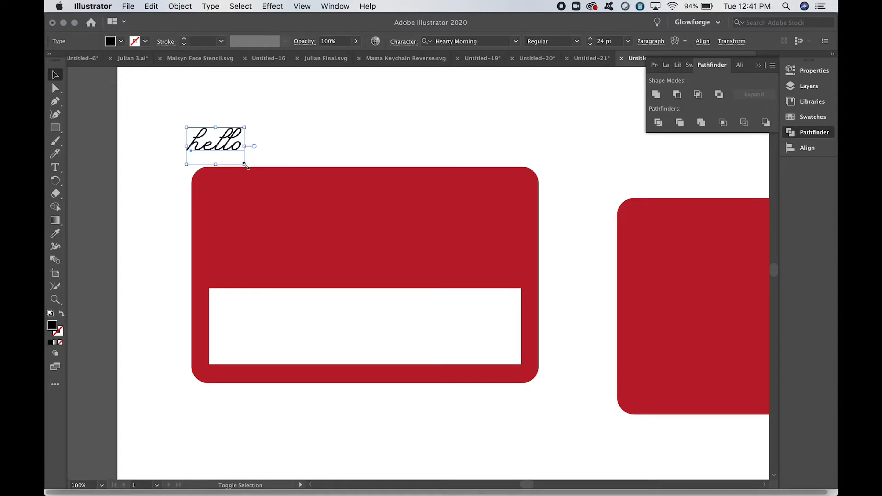
{"action": "left_click_drag", "start_coordinate": [245, 165], "coordinate": [374, 231]}
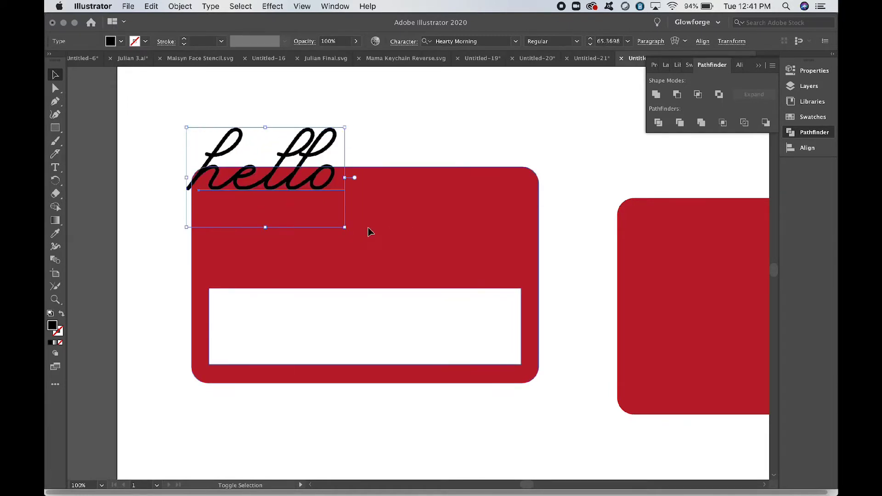
{"action": "left_click", "coordinate": [368, 228], "text": "shift"}
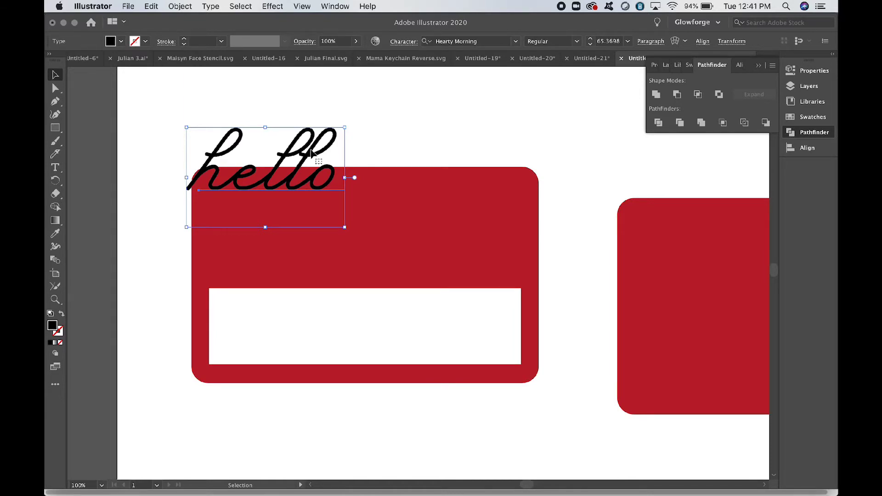
{"action": "left_click_drag", "start_coordinate": [311, 153], "coordinate": [334, 247]}
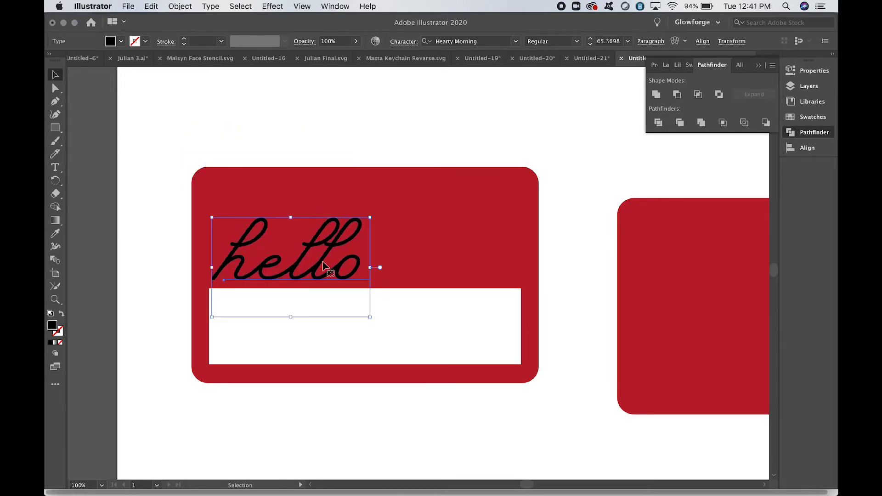
- Convert 'hello' to outlines and unite its overlapping letters with Pathfinder Unite
{"action": "right_click", "coordinate": [322, 263]}
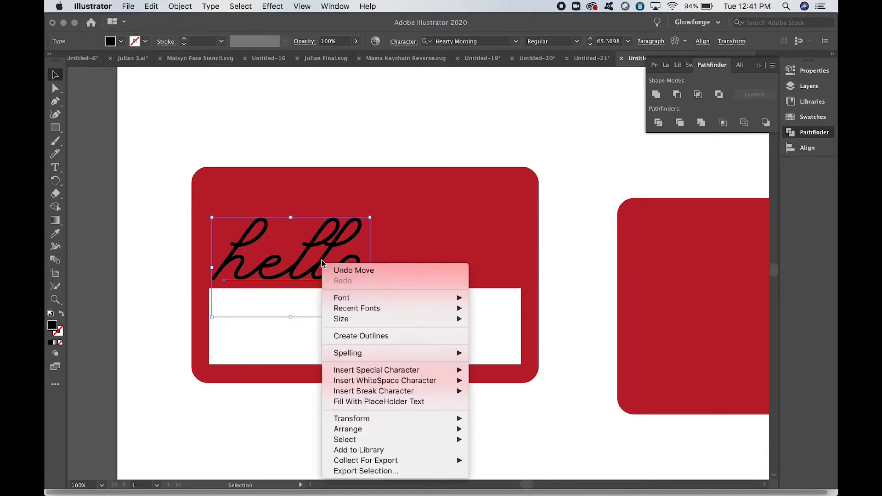
{"action": "left_click", "coordinate": [356, 335]}
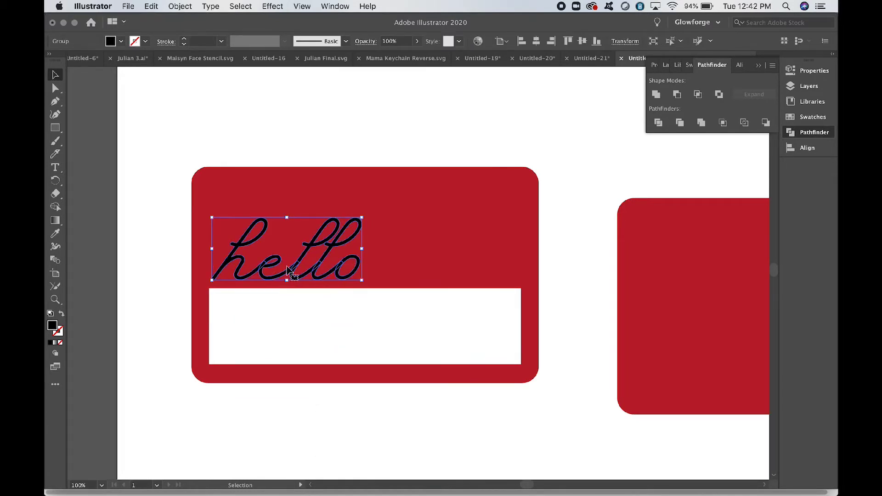
{"action": "scroll", "coordinate": [289, 271], "scroll_direction": "up", "scroll_amount": 5}
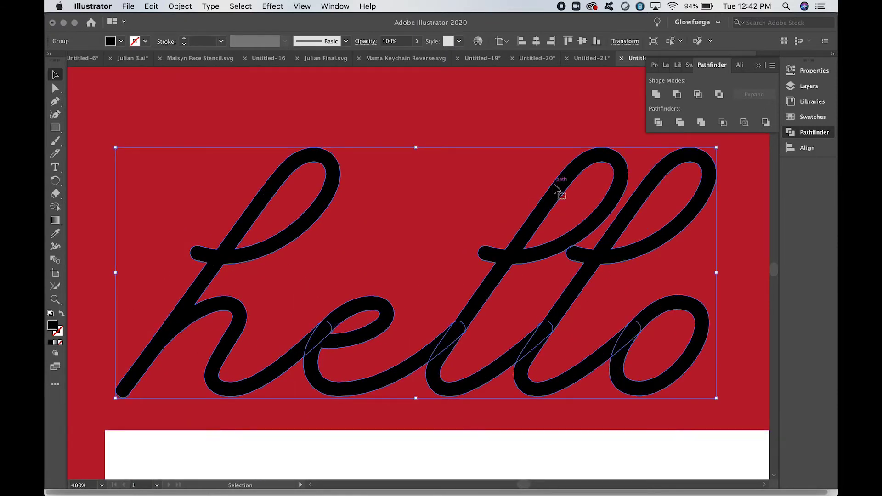
{"action": "left_click", "coordinate": [657, 96]}
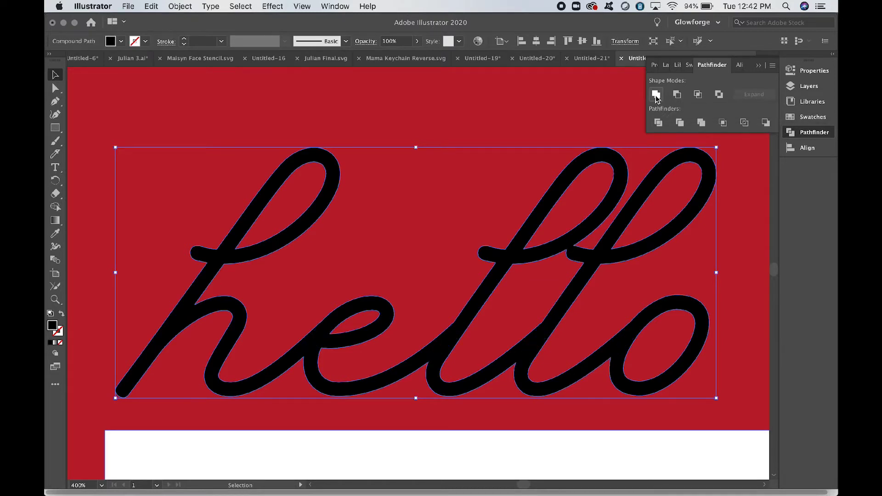
{"action": "key", "text": "super+minus"}
{"action": "key", "text": "super+minus"}
{"action": "key", "text": "super+minus"}
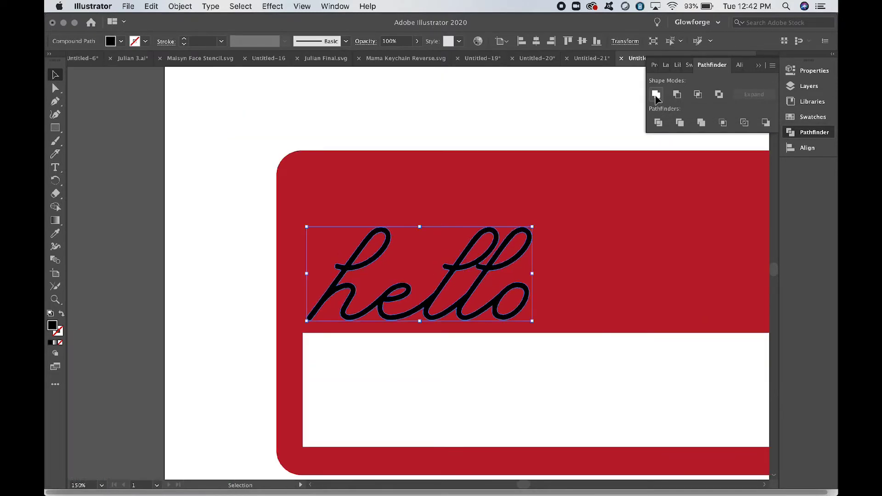
{"action": "key", "text": "super+minus"}
{"action": "left_click", "coordinate": [295, 292]}
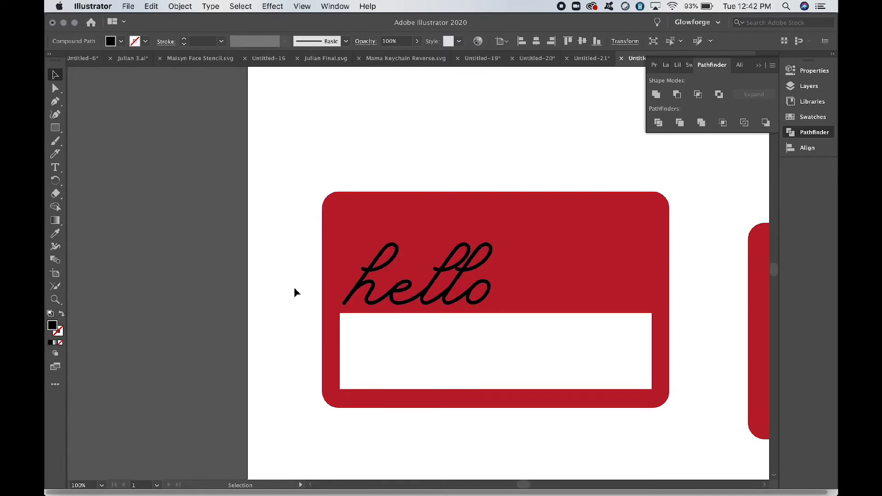
- Type 'my name is...' in Heinberg and move it onto the red tag beside 'hello'
{"action": "left_click", "coordinate": [55, 167]}
{"action": "left_click", "coordinate": [325, 159]}
{"action": "type", "text": "m"}
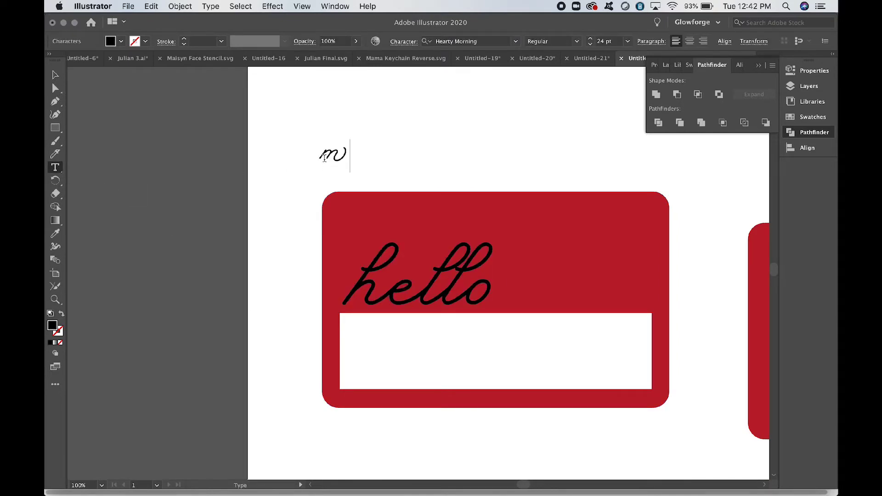
{"action": "type", "text": "y name is"}
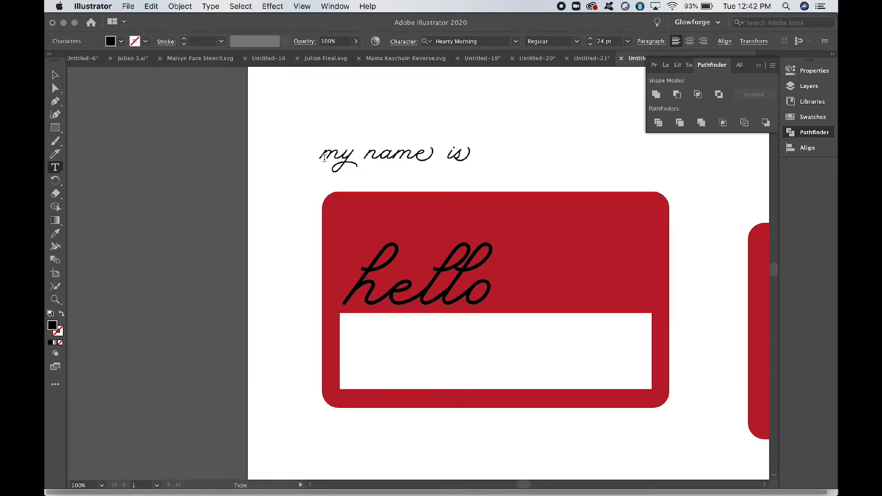
{"action": "type", "text": "..."}
{"action": "key", "text": "super+a"}
{"action": "left_click", "coordinate": [516, 42]}
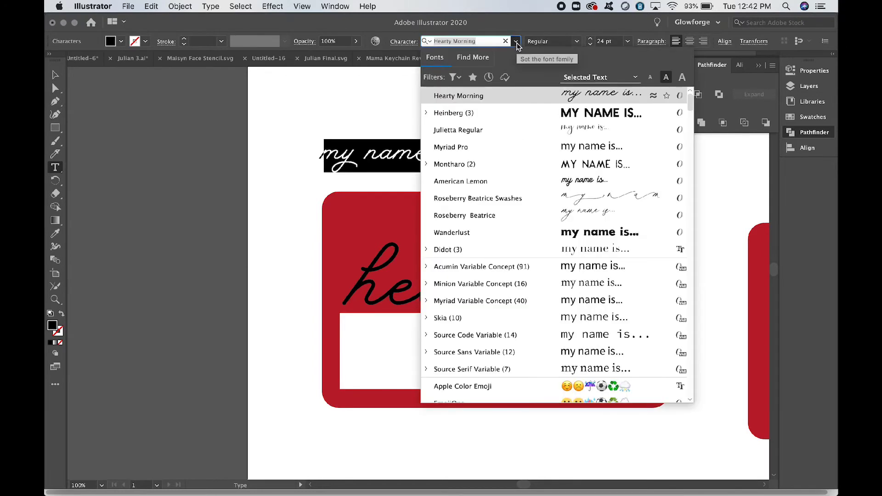
{"action": "left_click", "coordinate": [502, 113]}
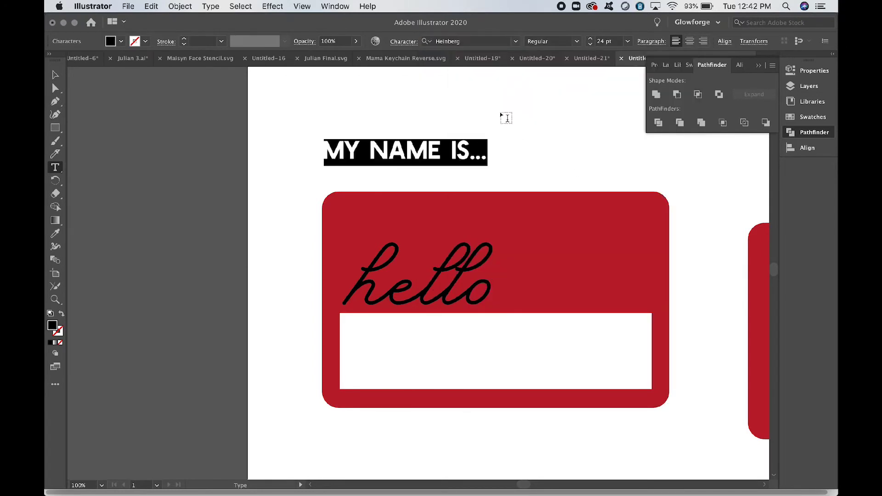
{"action": "left_click", "coordinate": [58, 80]}
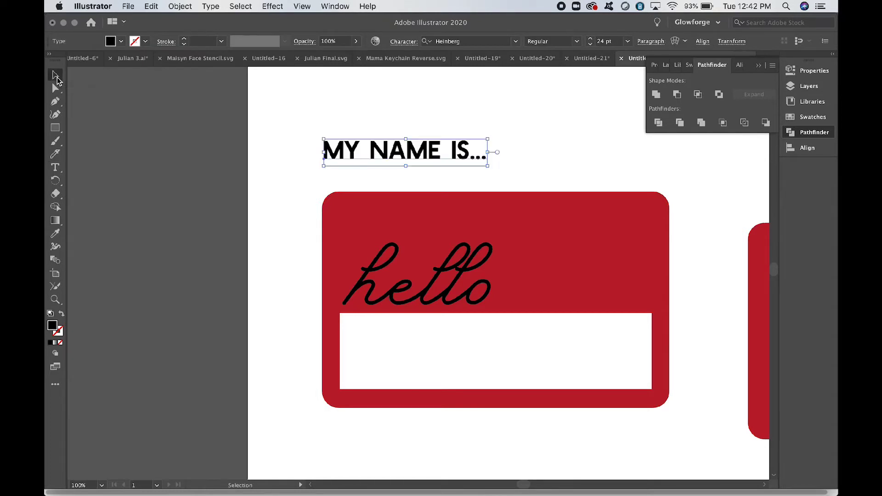
{"action": "left_click_drag", "start_coordinate": [427, 156], "coordinate": [600, 303]}
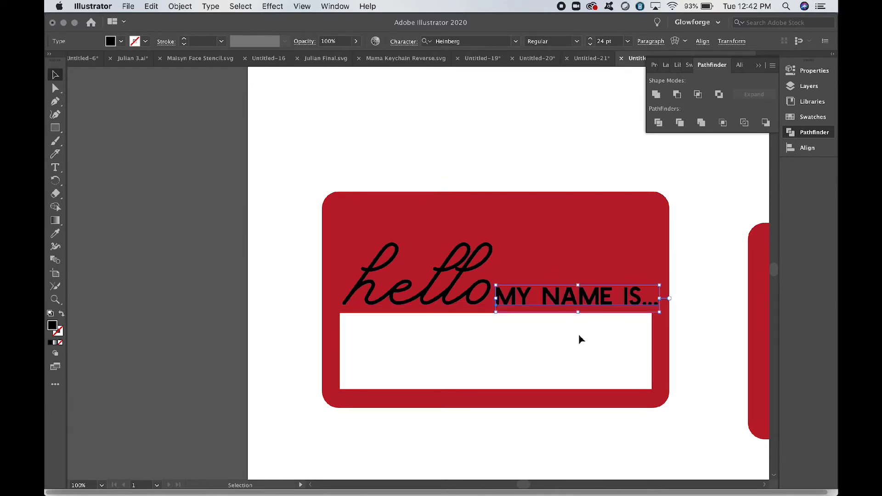
- Shrink 'hello' proportionally and nudge both 'hello' and 'MY NAME IS...' slightly left
{"action": "left_click", "coordinate": [459, 301]}
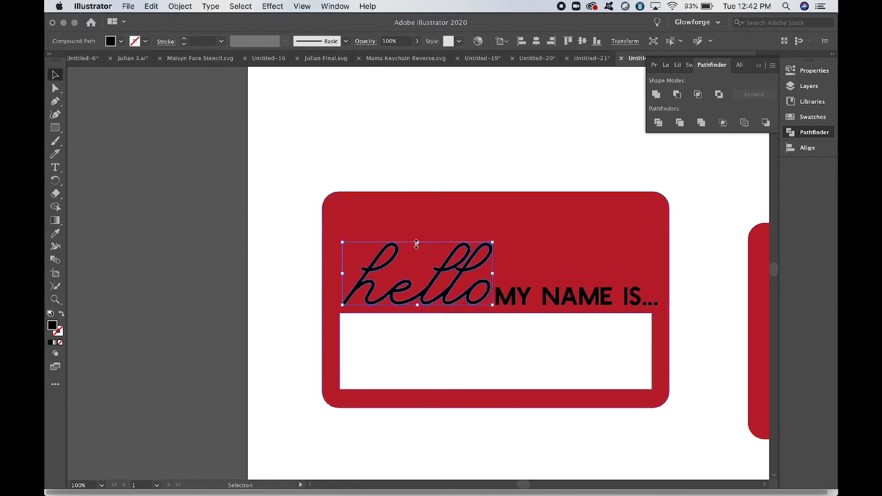
{"action": "key", "text": "shift"}
{"action": "left_click_drag", "start_coordinate": [416, 244], "coordinate": [417, 251]}
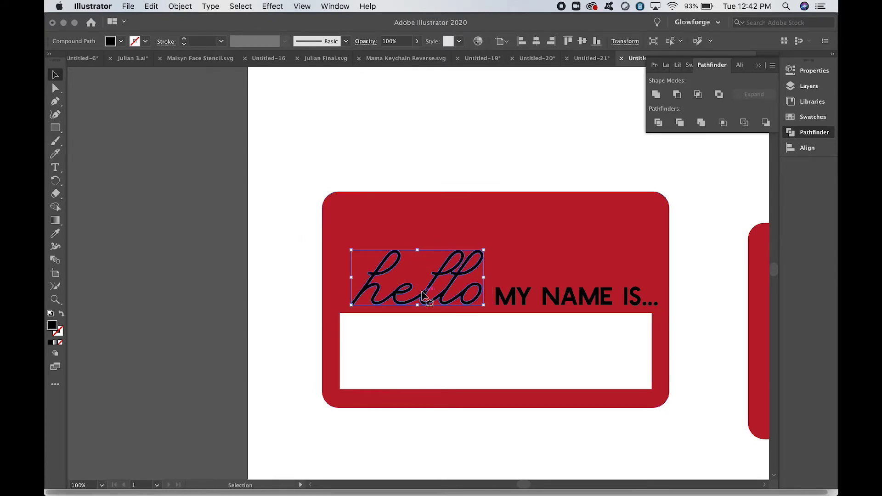
{"action": "left_click_drag", "start_coordinate": [428, 296], "coordinate": [409, 296]}
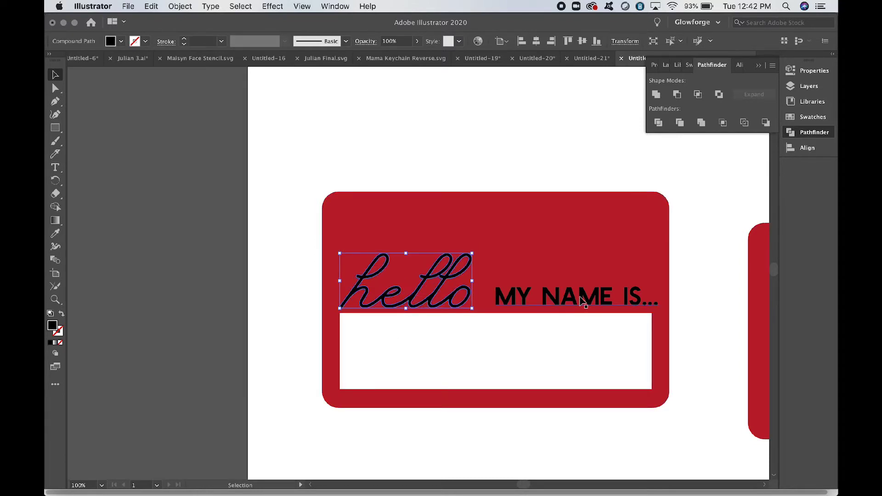
{"action": "left_click_drag", "start_coordinate": [581, 305], "coordinate": [573, 307]}
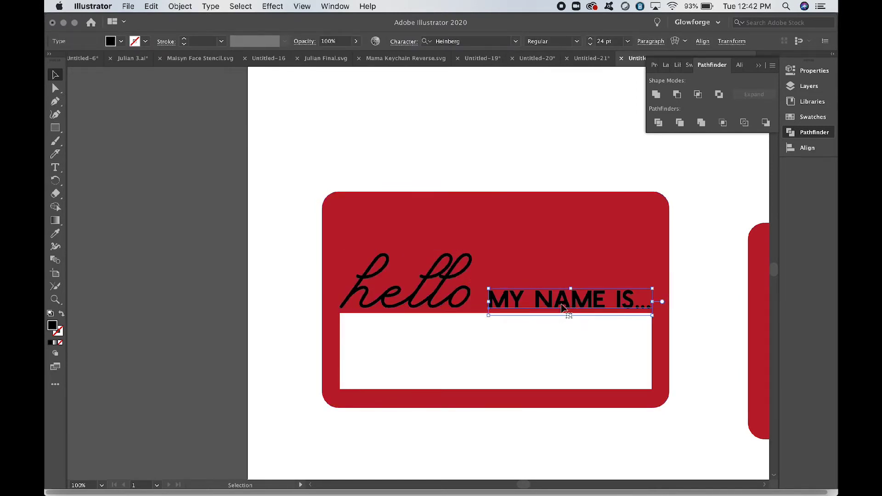
- Convert 'MY NAME IS...' to outlines and enlarge 'hello' until it reaches it
{"action": "right_click", "coordinate": [563, 306]}
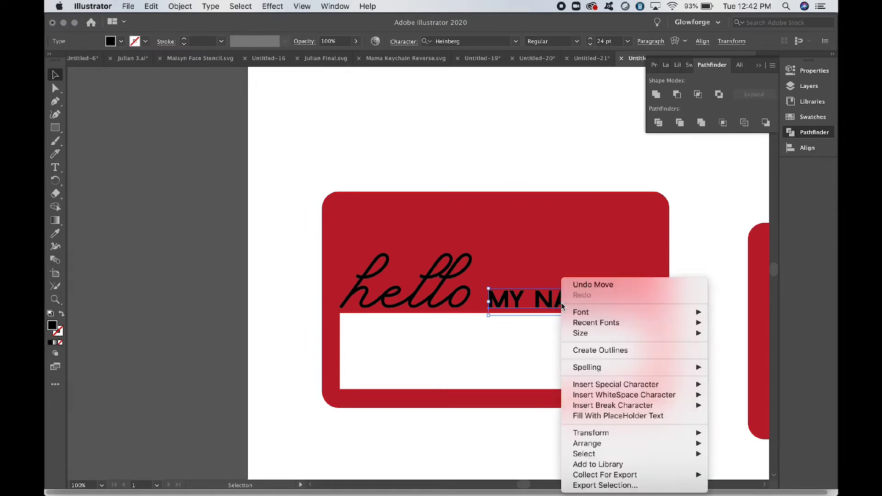
{"action": "left_click", "coordinate": [582, 351]}
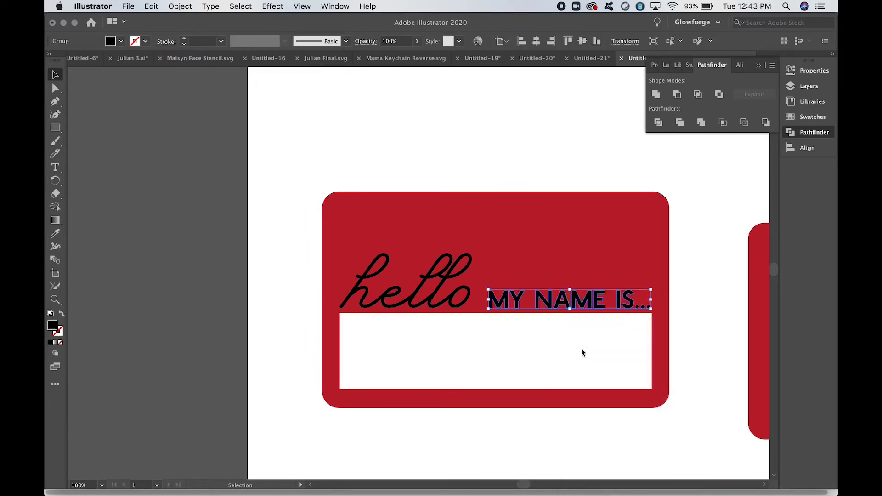
{"action": "left_click", "coordinate": [524, 465]}
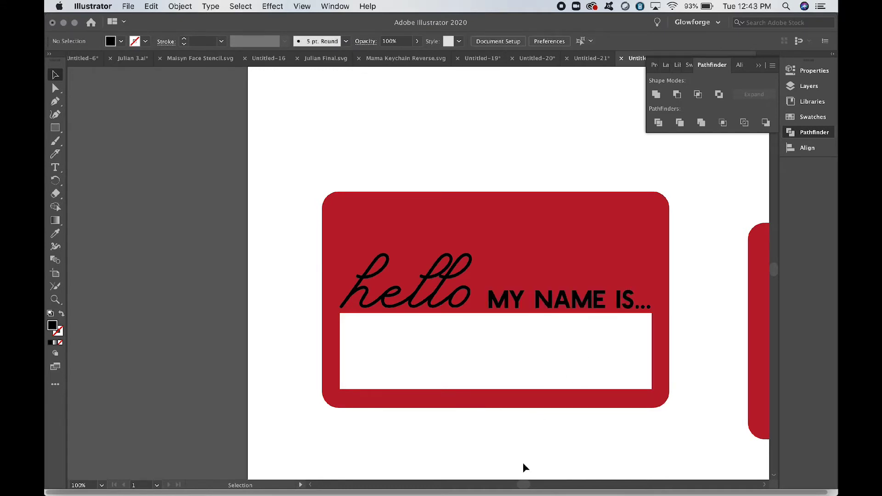
{"action": "left_click", "coordinate": [467, 299]}
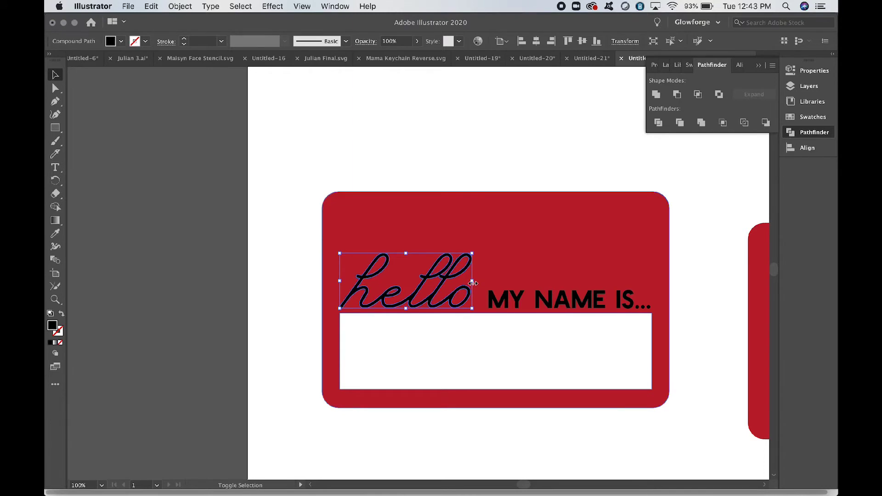
{"action": "left_click_drag", "start_coordinate": [473, 283], "coordinate": [482, 280]}
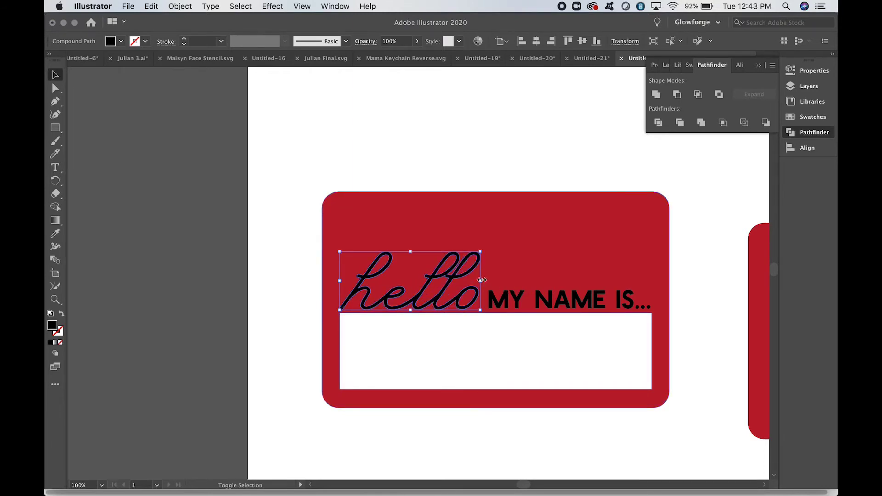
{"action": "left_click", "coordinate": [480, 435]}
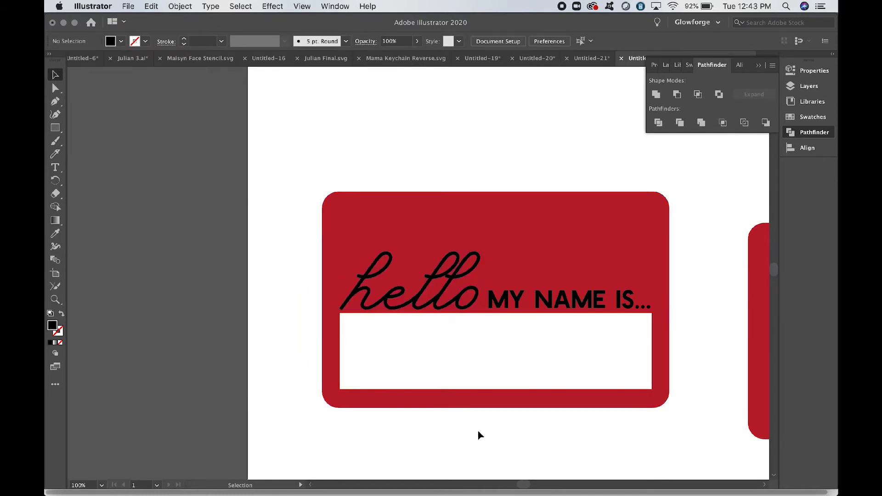
{"action": "left_click", "coordinate": [458, 302]}
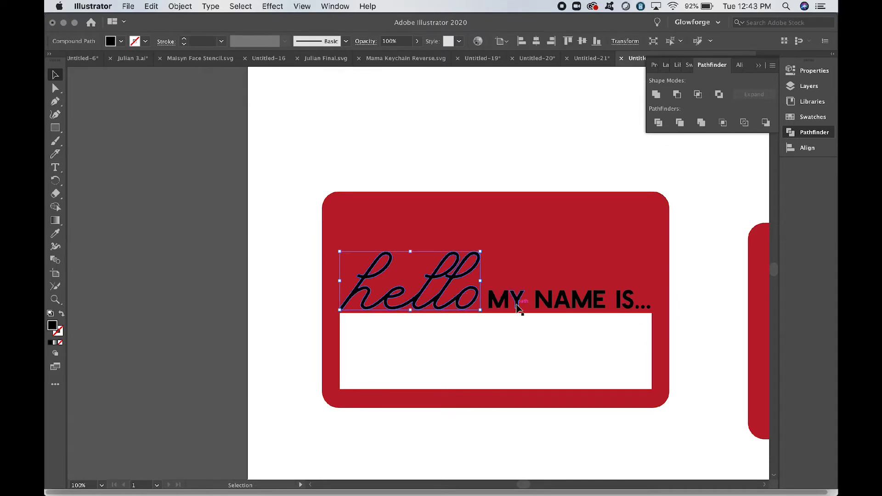
- Bottom-align 'hello' and 'MY NAME IS...' via Object > Align > Vertical Align Bottom
{"action": "left_click", "coordinate": [519, 307], "text": "shift"}
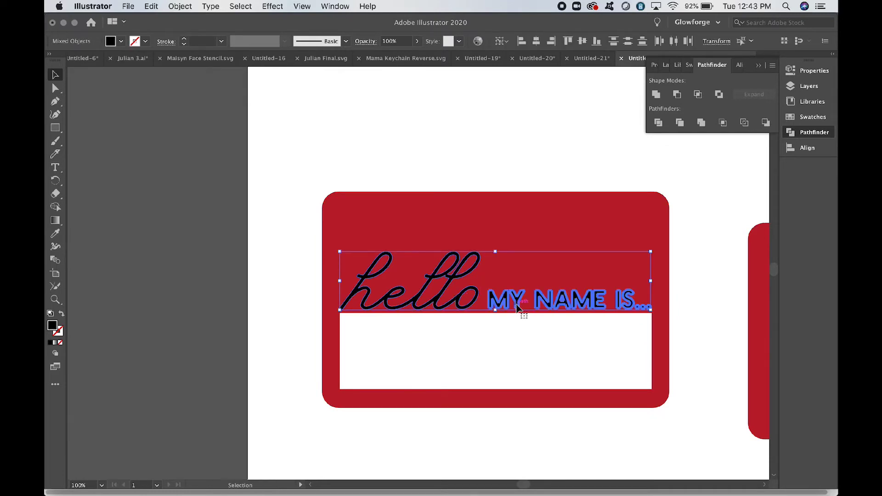
{"action": "left_click", "coordinate": [184, 5]}
{"action": "mouse_move", "coordinate": [193, 43]}
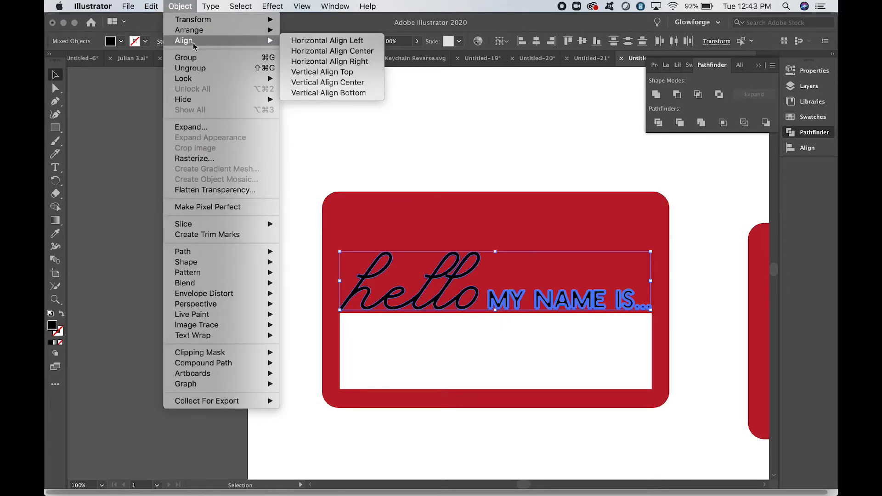
{"action": "left_click", "coordinate": [180, 6]}
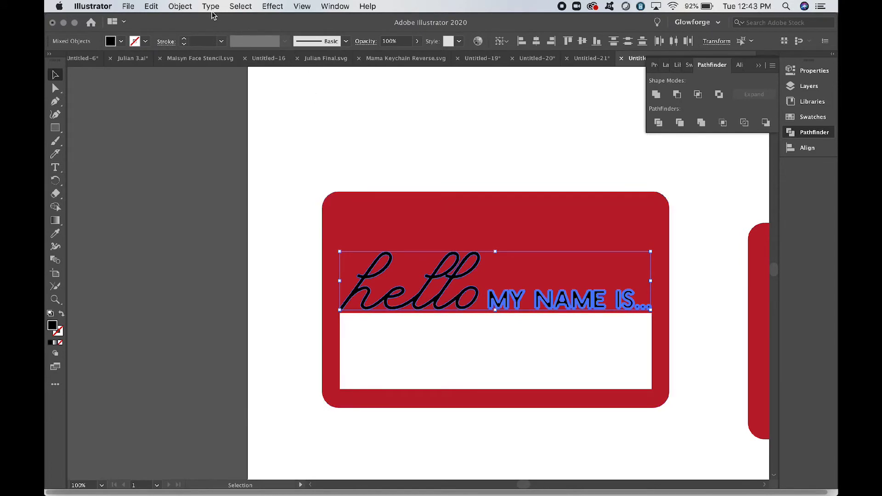
{"action": "left_click", "coordinate": [185, 6]}
{"action": "mouse_move", "coordinate": [199, 44]}
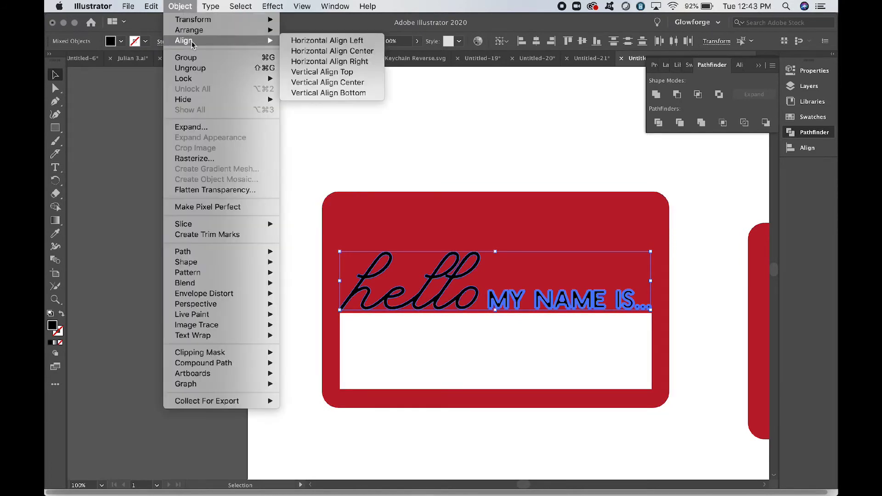
{"action": "left_click", "coordinate": [321, 92]}
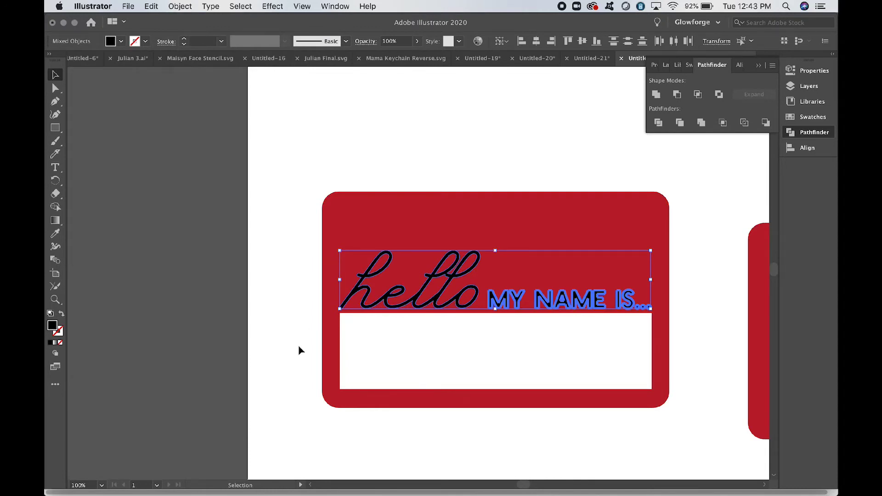
{"action": "left_click", "coordinate": [299, 346]}
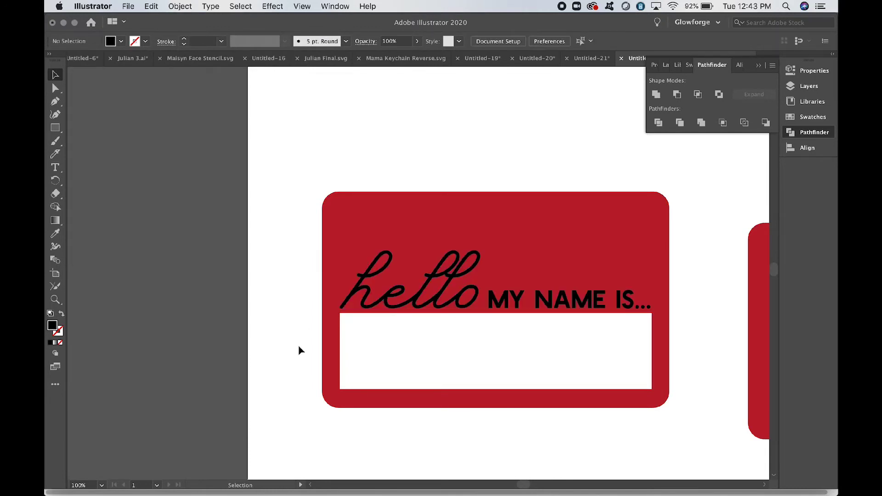
- Unite 'hello' and 'MY NAME IS...' into a single shape with Pathfinder Unite
{"action": "left_click", "coordinate": [463, 310]}
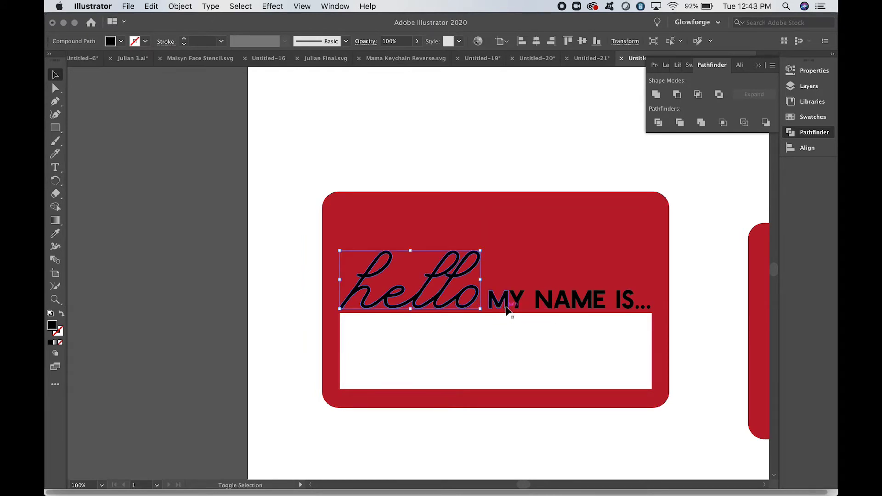
{"action": "left_click", "coordinate": [506, 308], "text": "shift"}
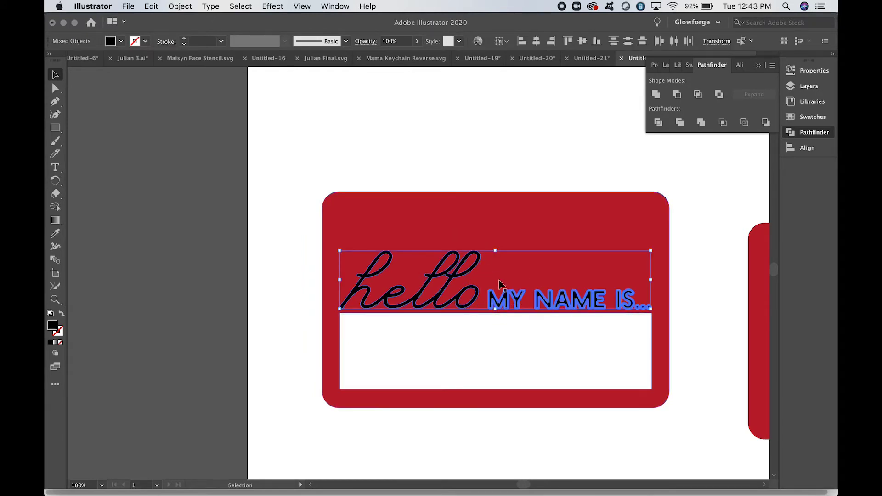
{"action": "left_click", "coordinate": [656, 96]}
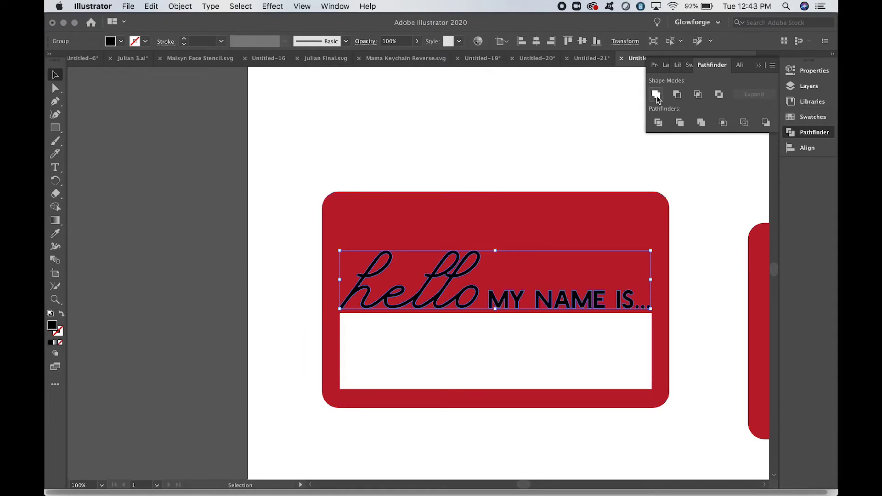
{"action": "left_click", "coordinate": [282, 392]}
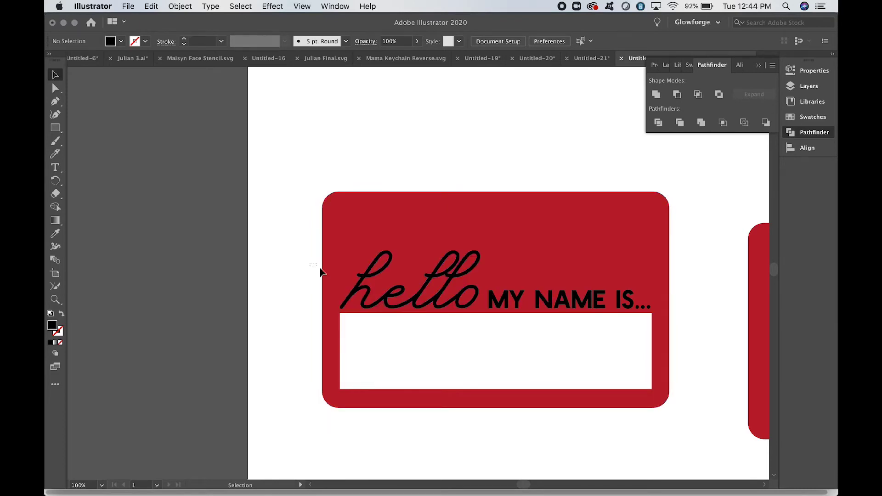
- Subtract the 'hello MY NAME IS...' lettering from the red tag with Minus Front, leaving white cut-outs
{"action": "left_click_drag", "start_coordinate": [309, 264], "coordinate": [325, 281]}
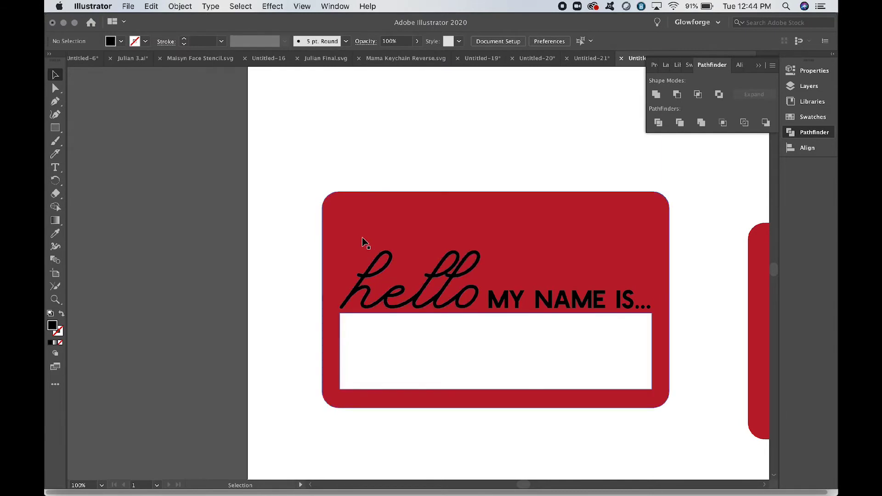
{"action": "left_click_drag", "start_coordinate": [302, 265], "coordinate": [384, 336]}
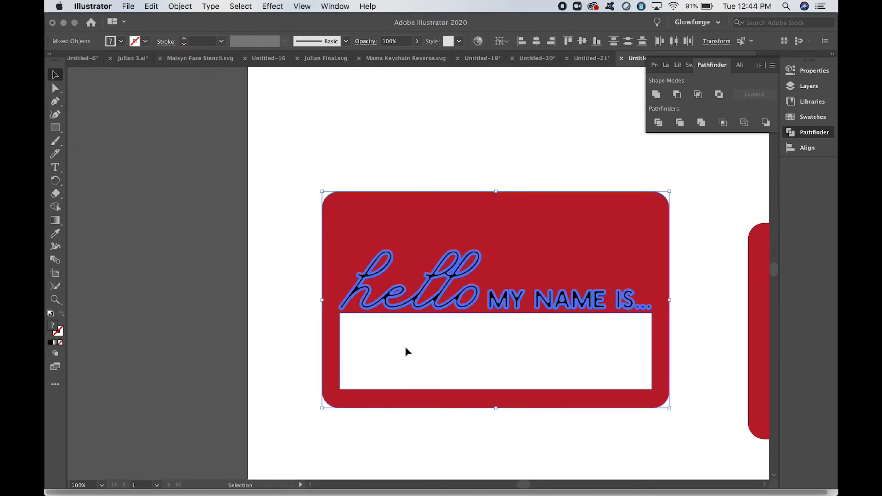
{"action": "left_click", "coordinate": [678, 96]}
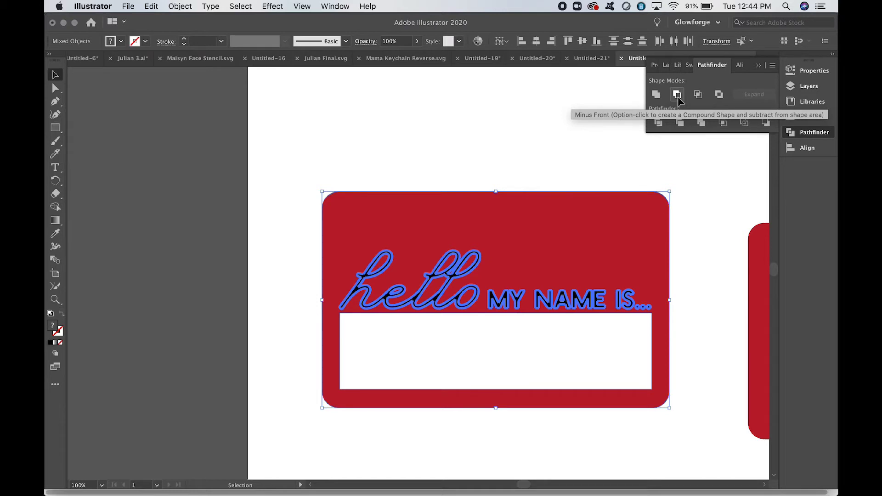
{"action": "left_click", "coordinate": [424, 135]}
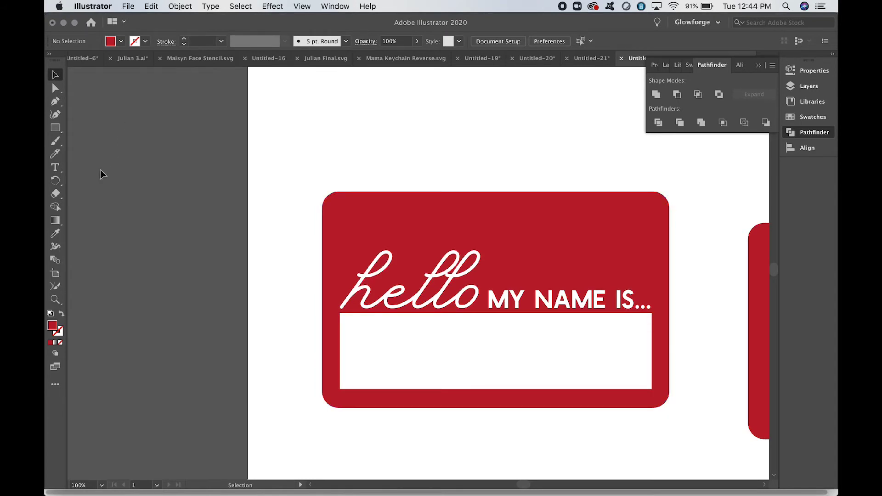
- Type the word CHARLIE above the tag and convert it to outlines
{"action": "left_click", "coordinate": [56, 170]}
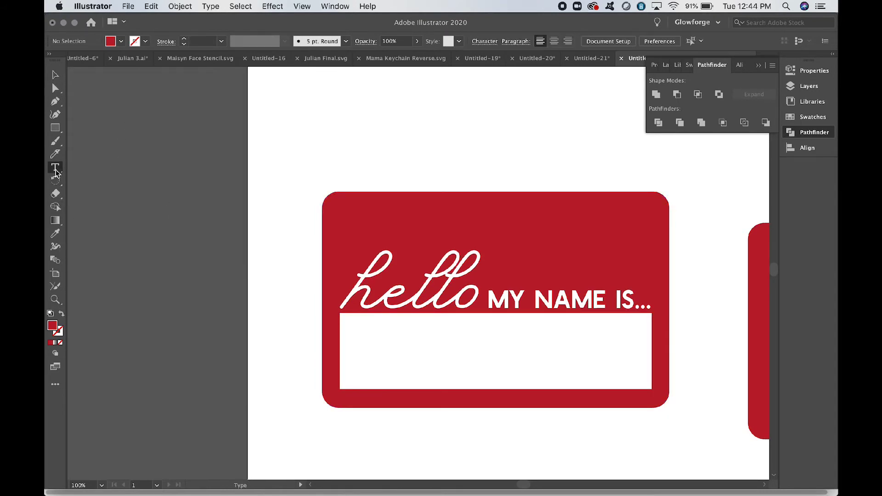
{"action": "left_click", "coordinate": [342, 142]}
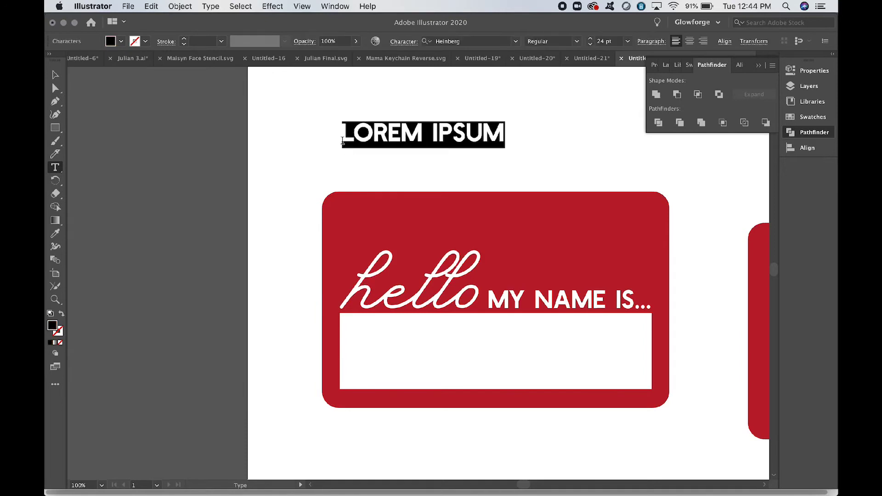
{"action": "type", "text": "CHA"}
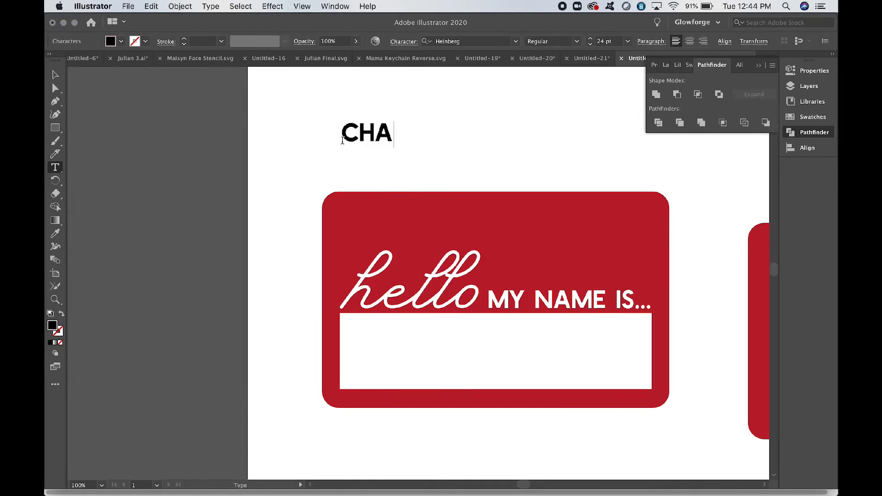
{"action": "type", "text": "RLIE"}
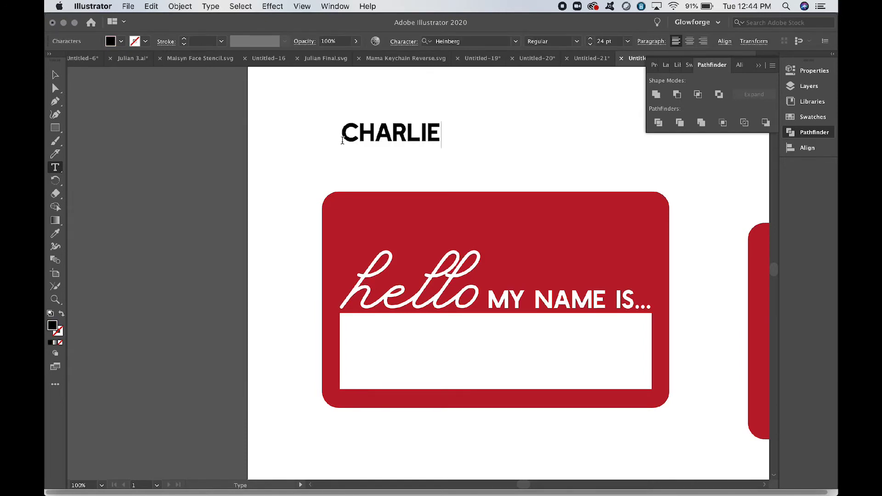
{"action": "left_click", "coordinate": [56, 74]}
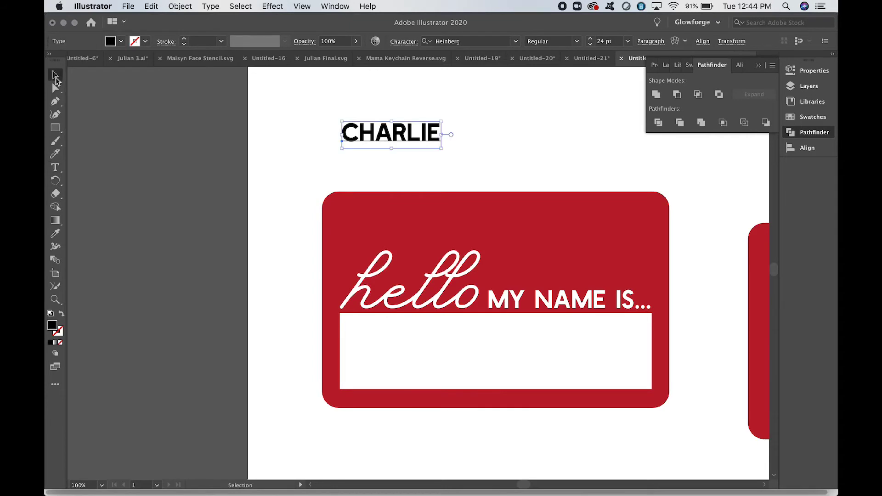
{"action": "right_click", "coordinate": [402, 138]}
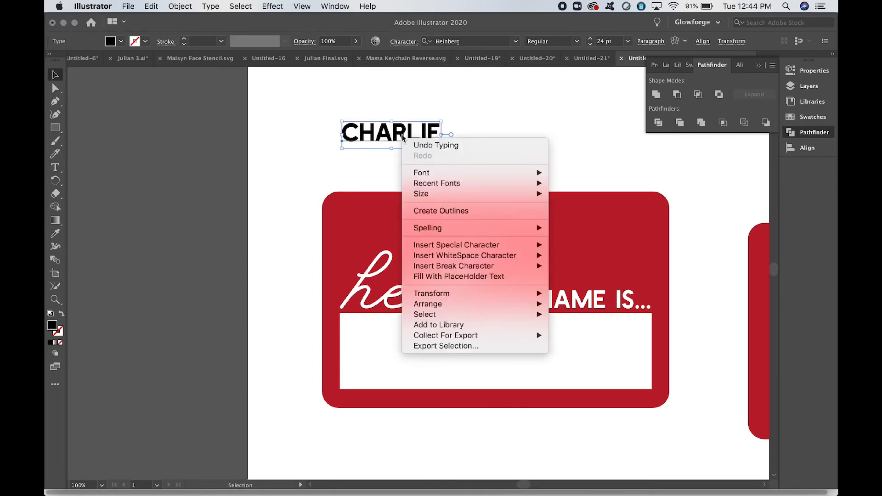
{"action": "left_click", "coordinate": [437, 209]}
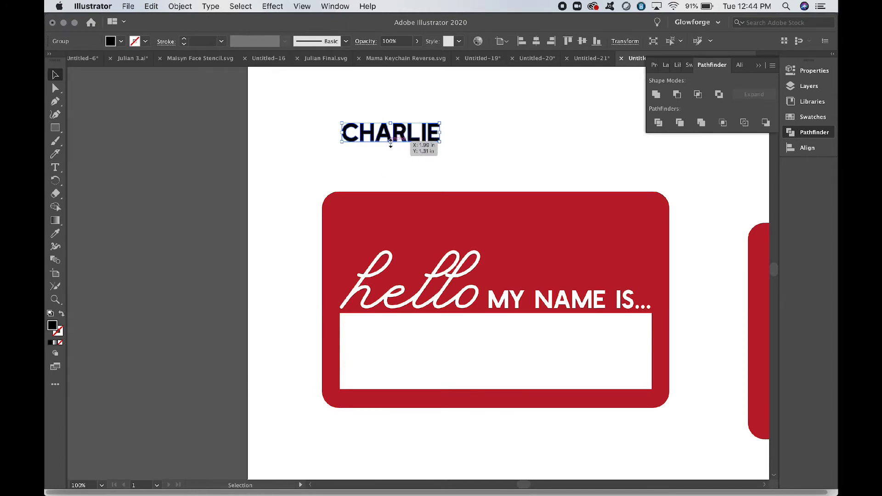
- Enlarge the outlined CHARLIE to fill the white box and fine-tune its position
{"action": "left_click_drag", "start_coordinate": [391, 143], "coordinate": [519, 357]}
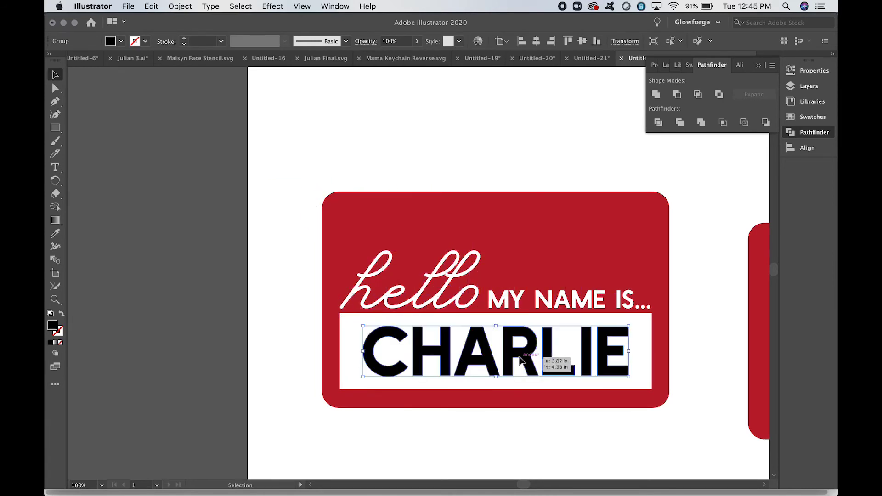
{"action": "left_click", "coordinate": [511, 431]}
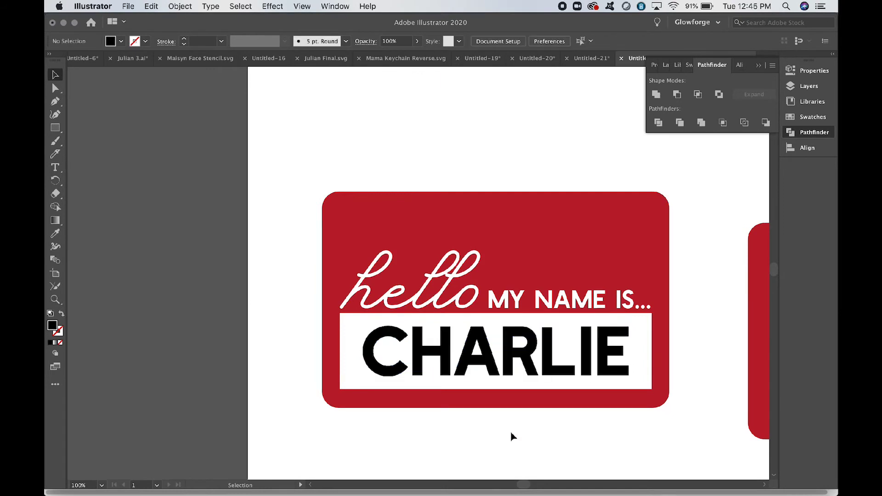
{"action": "left_click", "coordinate": [511, 372]}
{"action": "key", "text": "Down"}
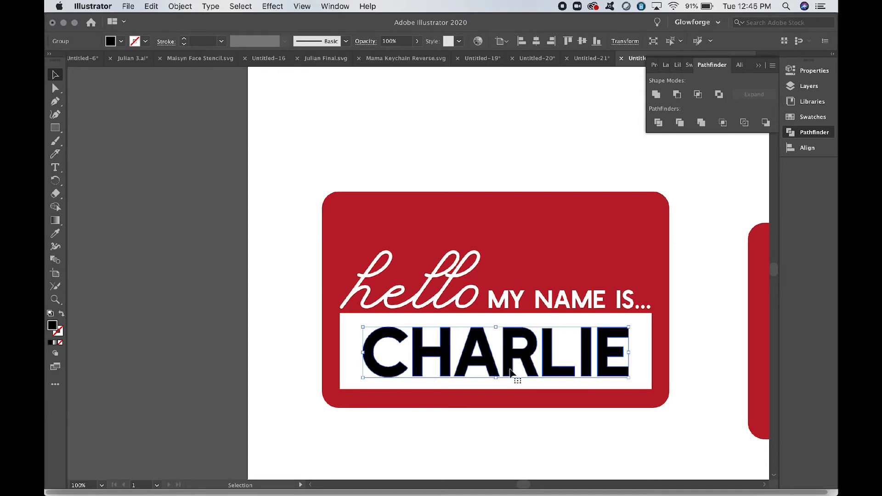
{"action": "left_click_drag", "start_coordinate": [511, 372], "coordinate": [512, 379]}
{"action": "key", "text": "super+z"}
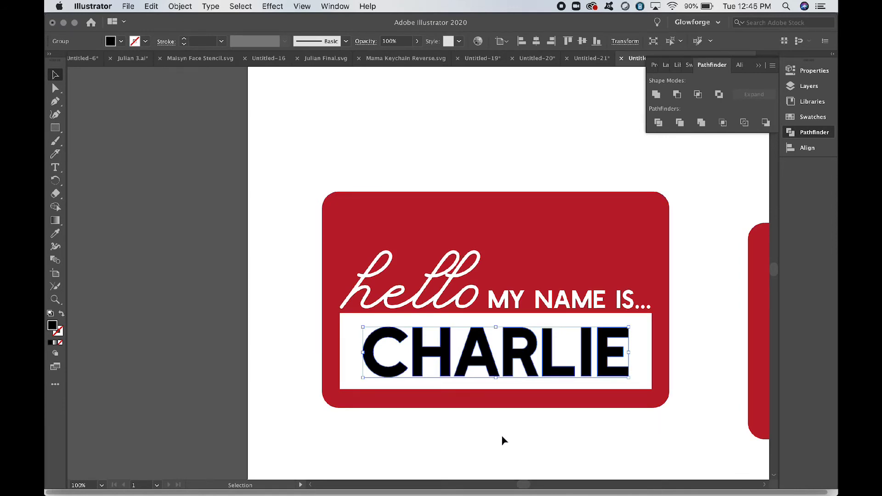
{"action": "left_click", "coordinate": [504, 441]}
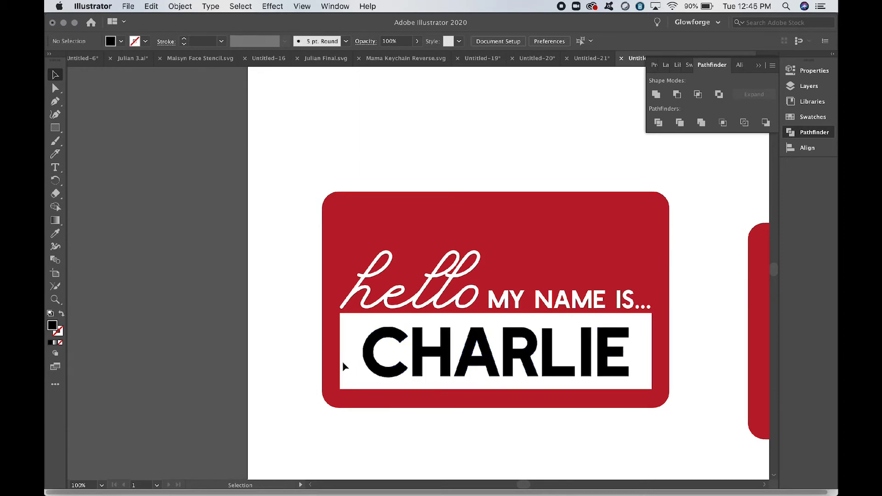
{"action": "left_click_drag", "start_coordinate": [305, 354], "coordinate": [453, 400]}
- Horizontally center the tag and CHARLIE with Horizontal Align Center
{"action": "left_click", "coordinate": [184, 7]}
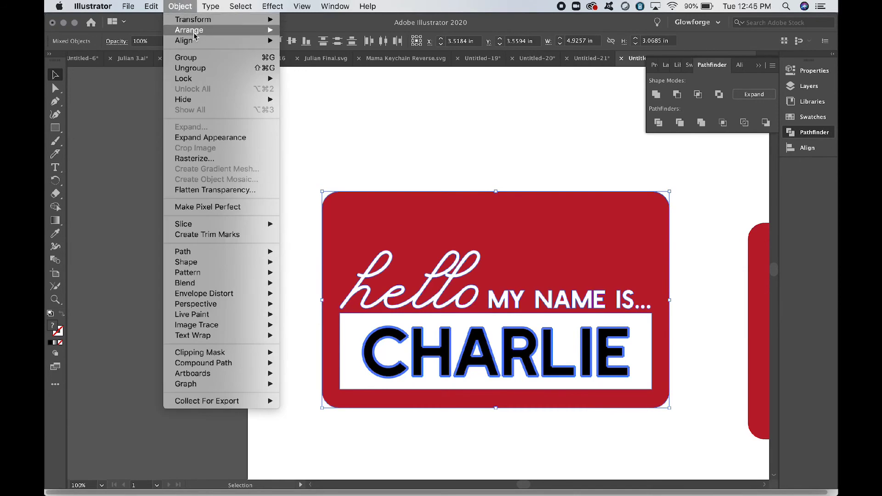
{"action": "mouse_move", "coordinate": [195, 42]}
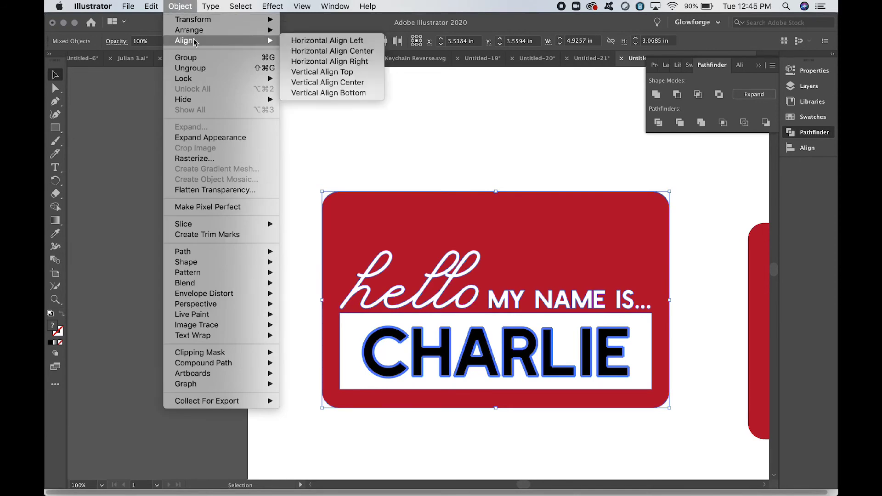
{"action": "left_click", "coordinate": [332, 51]}
{"action": "left_click", "coordinate": [282, 335]}
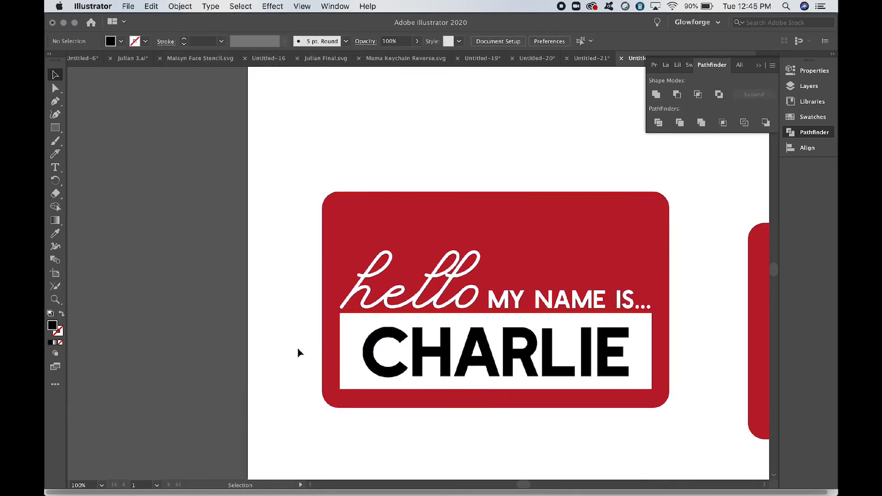
- Fill the CHARLIE lettering with the dark red swatch
{"action": "left_click", "coordinate": [445, 365]}
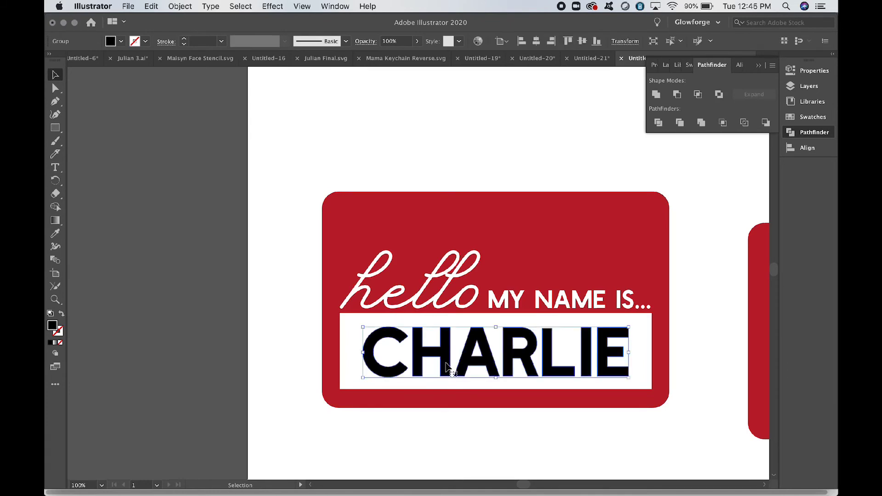
{"action": "left_click", "coordinate": [122, 41]}
{"action": "left_click", "coordinate": [128, 60]}
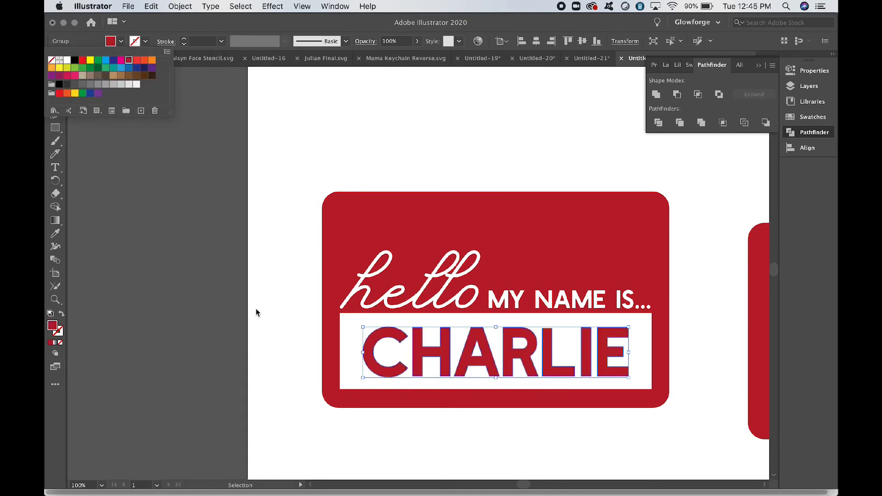
{"action": "left_click", "coordinate": [274, 347]}
{"action": "left_click", "coordinate": [287, 367]}
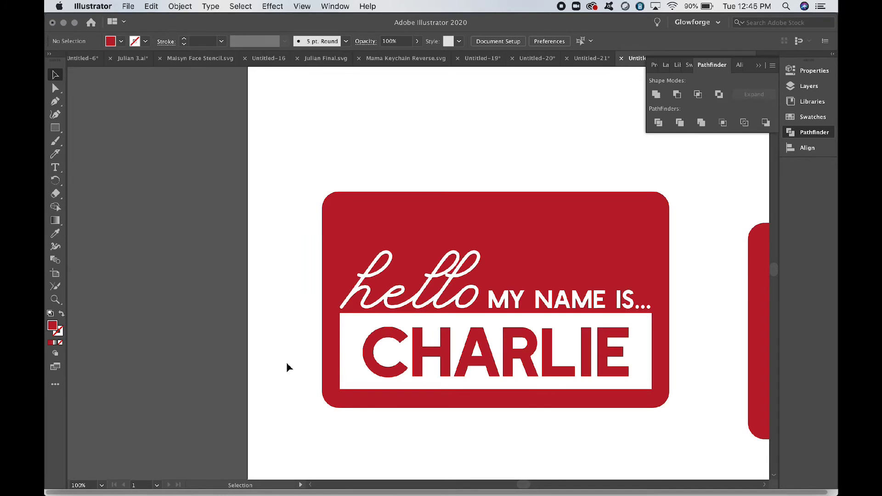
{"action": "scroll", "coordinate": [286, 362], "scroll_direction": "right", "scroll_amount": 2}
{"action": "scroll", "coordinate": [286, 362], "scroll_direction": "down", "scroll_amount": 1}
- Swap the right-hand rectangle's red fill to a stroke and make that outline black
{"action": "left_click", "coordinate": [746, 352]}
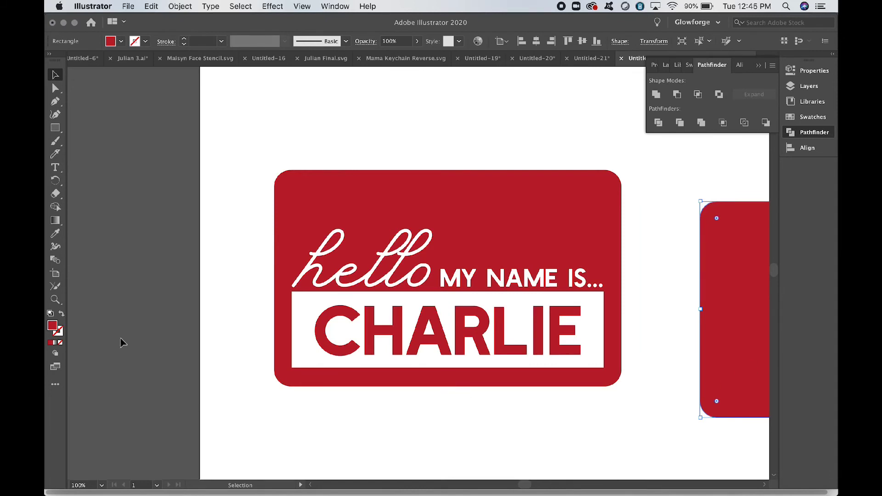
{"action": "left_click", "coordinate": [63, 314]}
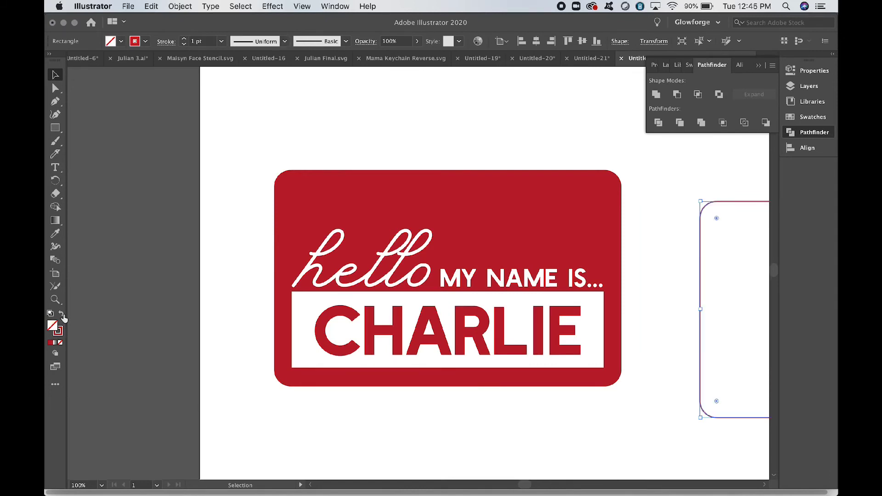
{"action": "left_click", "coordinate": [140, 44]}
{"action": "left_click", "coordinate": [75, 60]}
{"action": "key", "text": "Escape"}
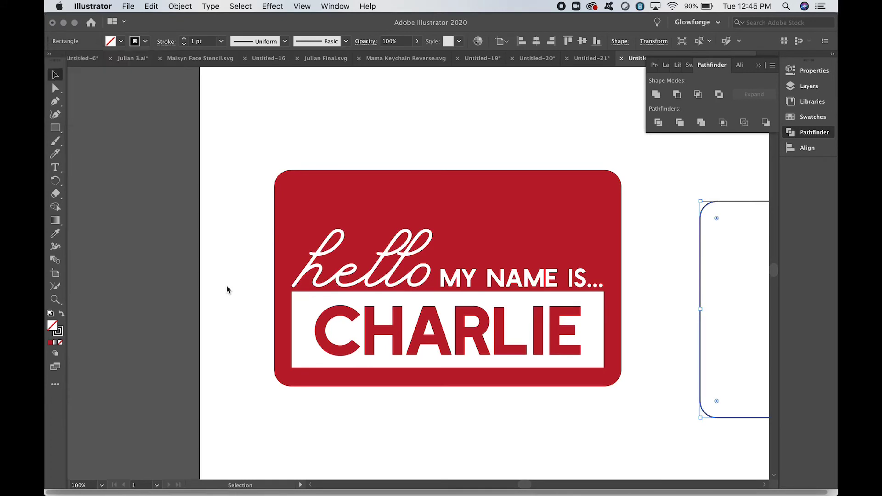
{"action": "left_click", "coordinate": [240, 308]}
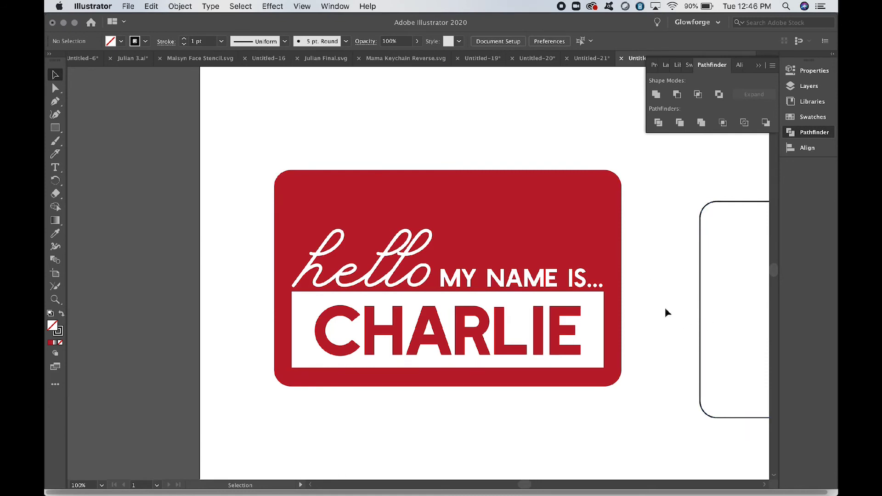
- Group all the name tag pieces, including CHARLIE, into one object
{"action": "left_click_drag", "start_coordinate": [565, 413], "coordinate": [493, 353]}
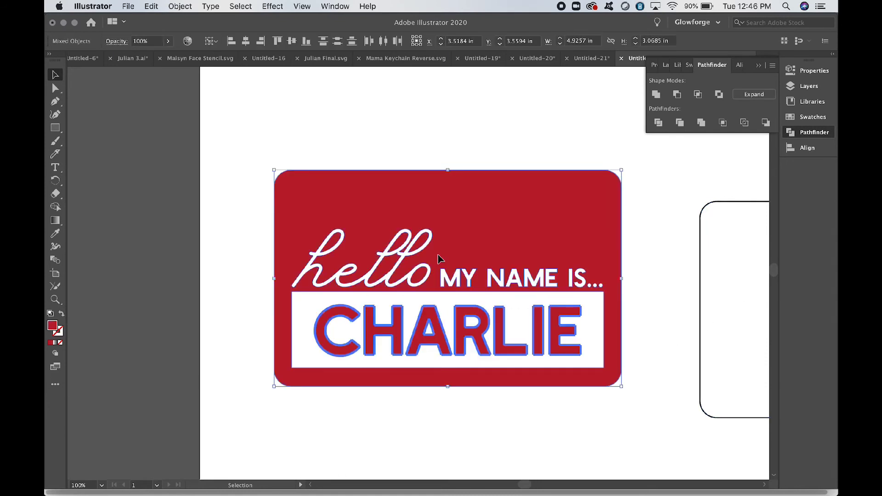
{"action": "left_click", "coordinate": [655, 95]}
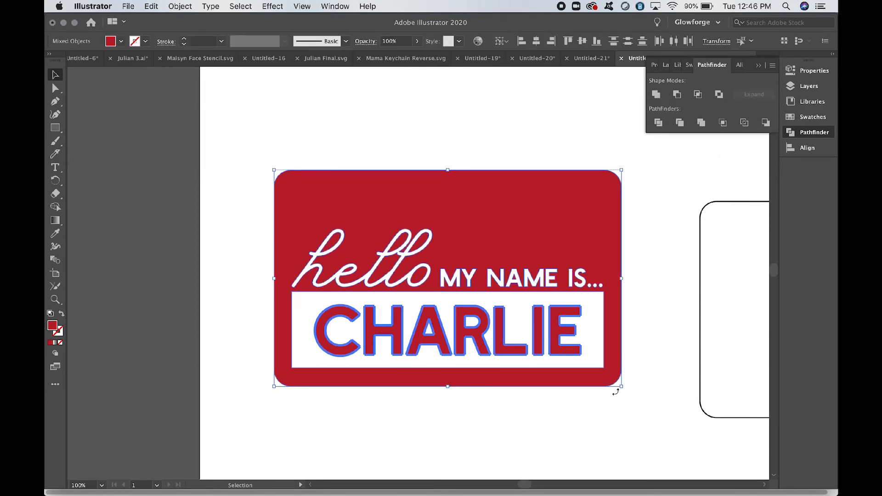
{"action": "left_click", "coordinate": [616, 421]}
{"action": "left_click_drag", "start_coordinate": [592, 382], "coordinate": [593, 398]}
{"action": "key", "text": "super+z"}
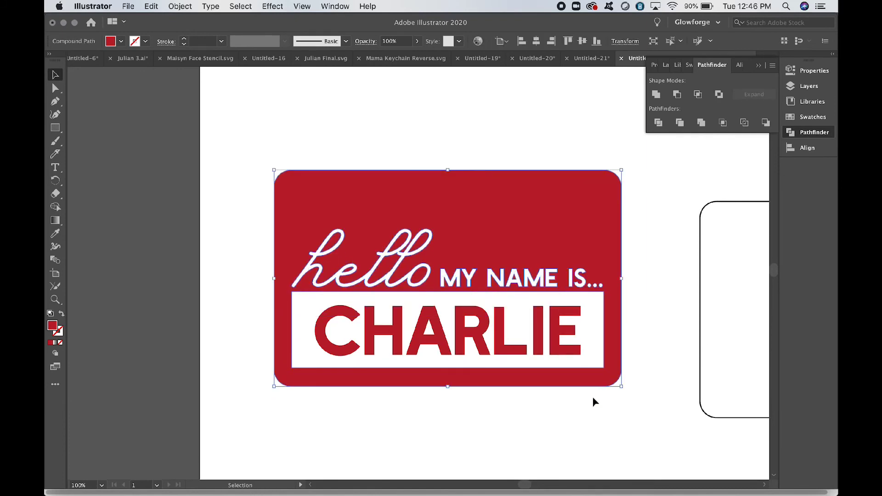
{"action": "left_click", "coordinate": [593, 401]}
{"action": "left_click_drag", "start_coordinate": [596, 410], "coordinate": [459, 264]}
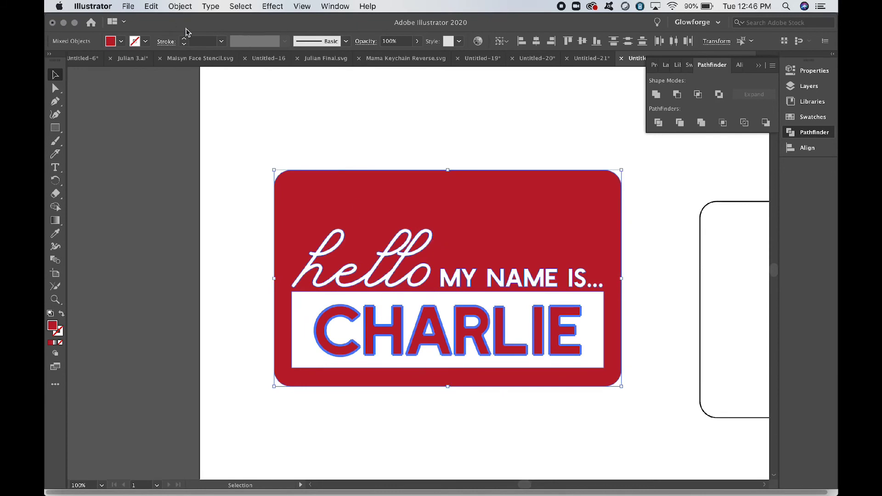
{"action": "left_click", "coordinate": [179, 6]}
{"action": "left_click", "coordinate": [193, 57]}
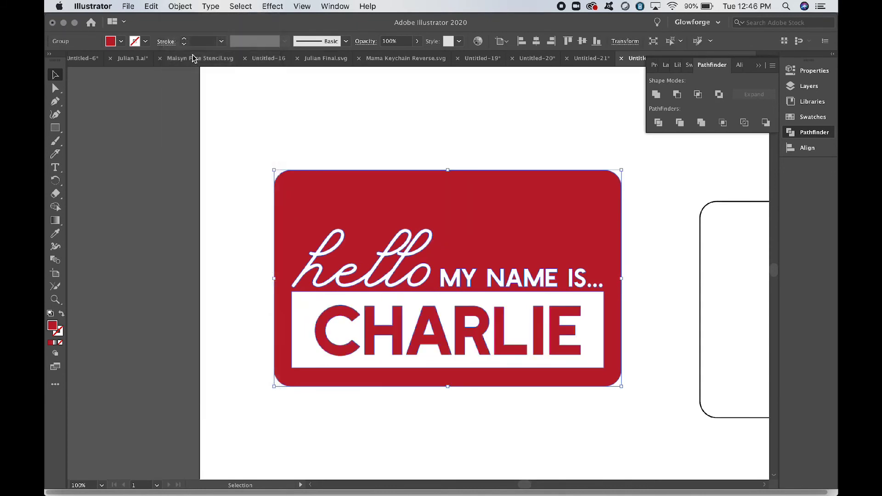
{"action": "left_click", "coordinate": [344, 429]}
{"action": "left_click_drag", "start_coordinate": [535, 350], "coordinate": [535, 383]}
{"action": "left_click", "coordinate": [662, 368]}
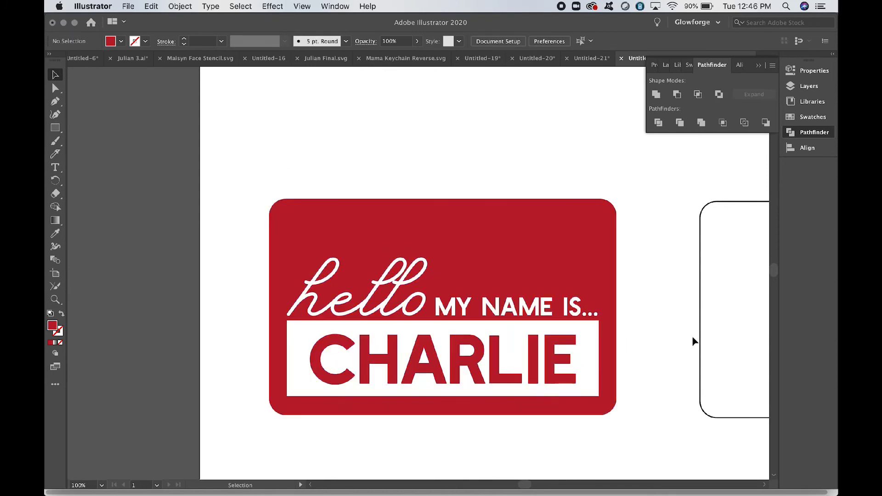
- Select all and align the outline and tag with Horizontal and Vertical Align Center
{"action": "key", "text": "super+a"}
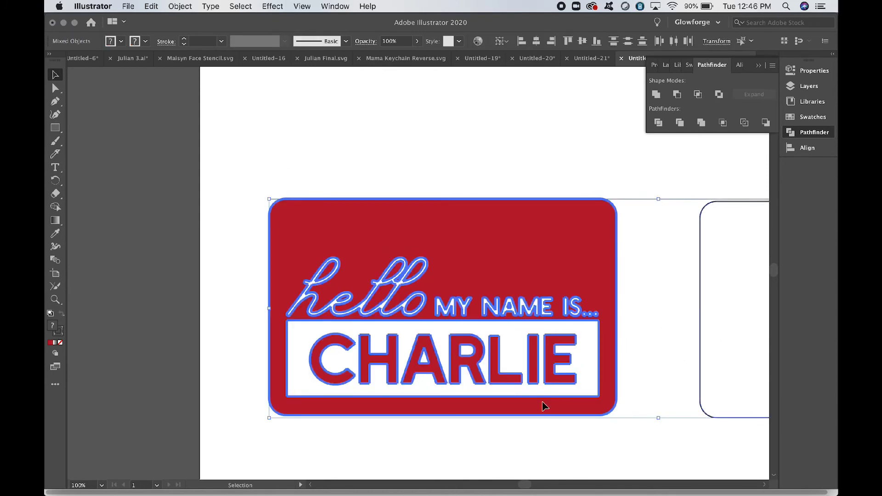
{"action": "left_click", "coordinate": [175, 7]}
{"action": "mouse_move", "coordinate": [228, 42]}
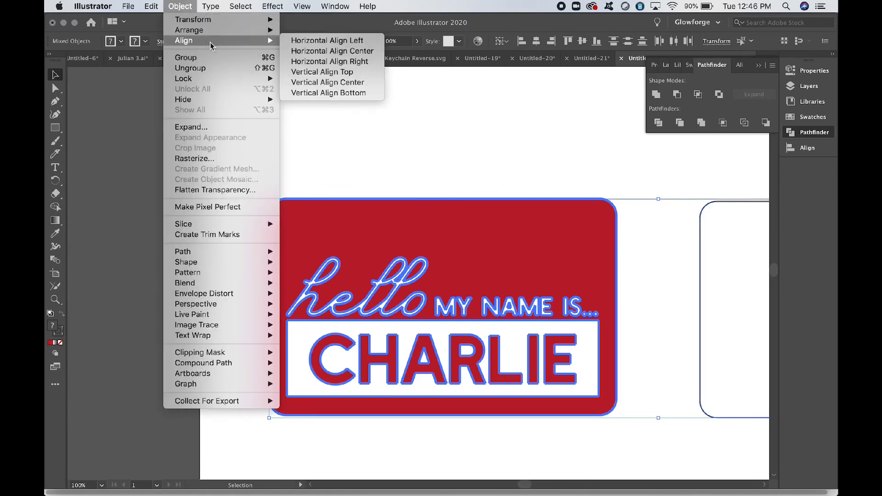
{"action": "left_click", "coordinate": [316, 54]}
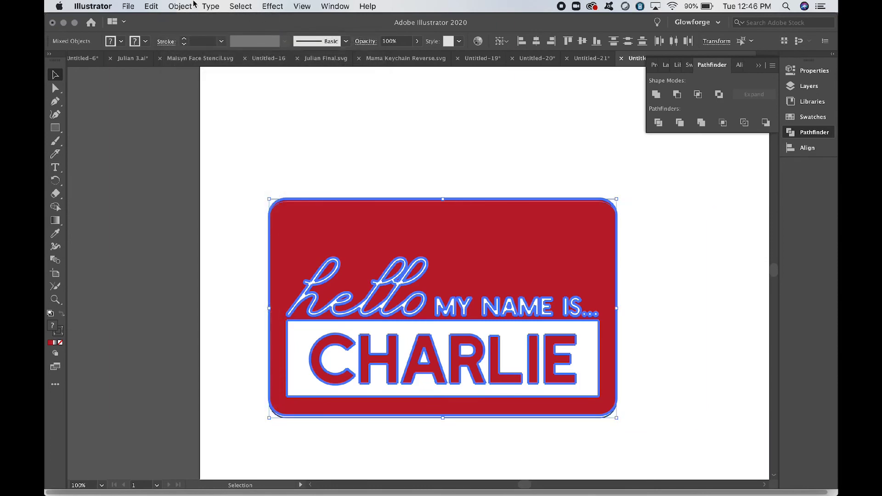
{"action": "left_click", "coordinate": [179, 6]}
{"action": "mouse_move", "coordinate": [193, 40]}
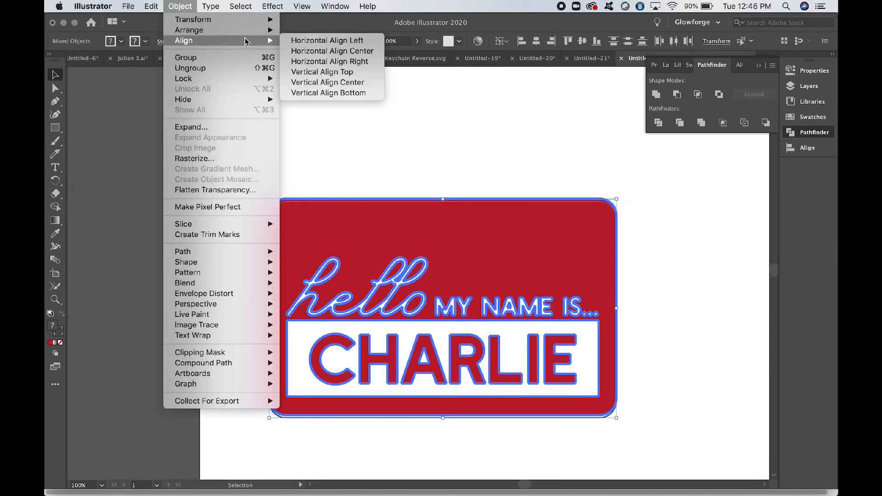
{"action": "left_click", "coordinate": [302, 82]}
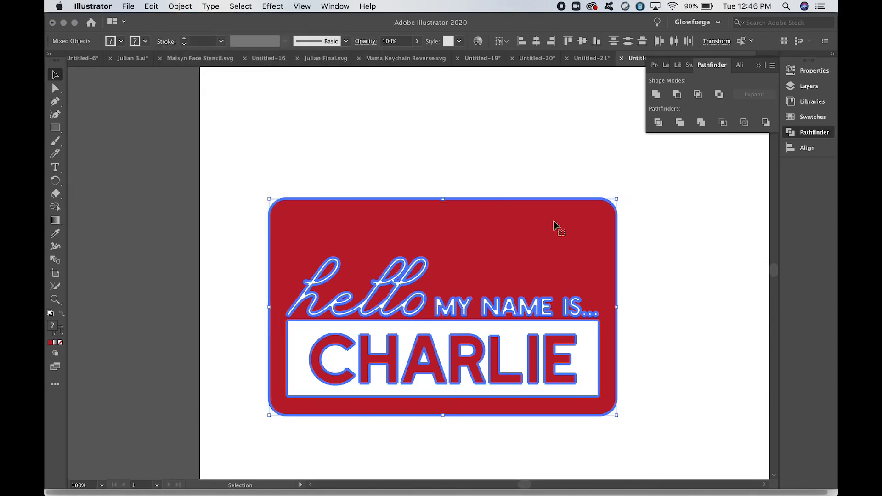
{"action": "left_click", "coordinate": [554, 169]}
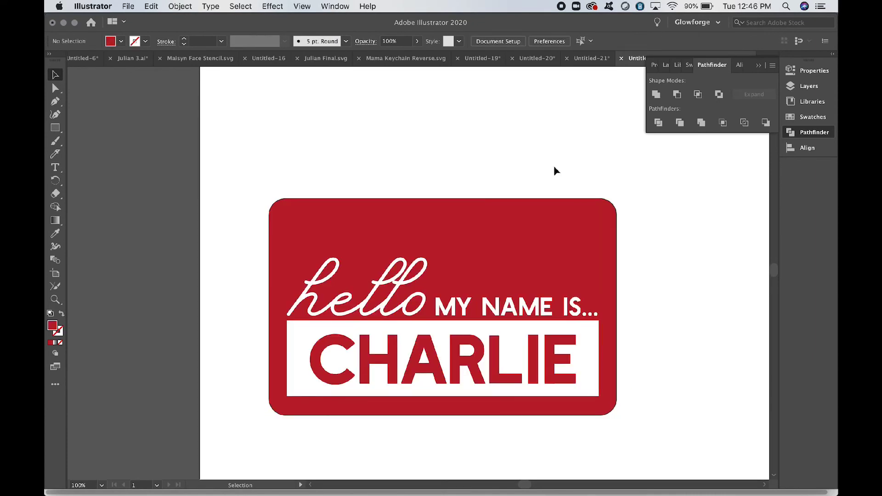
{"action": "key", "text": "super+equal"}
{"action": "scroll", "coordinate": [171, 265], "scroll_direction": "down", "scroll_amount": 3}
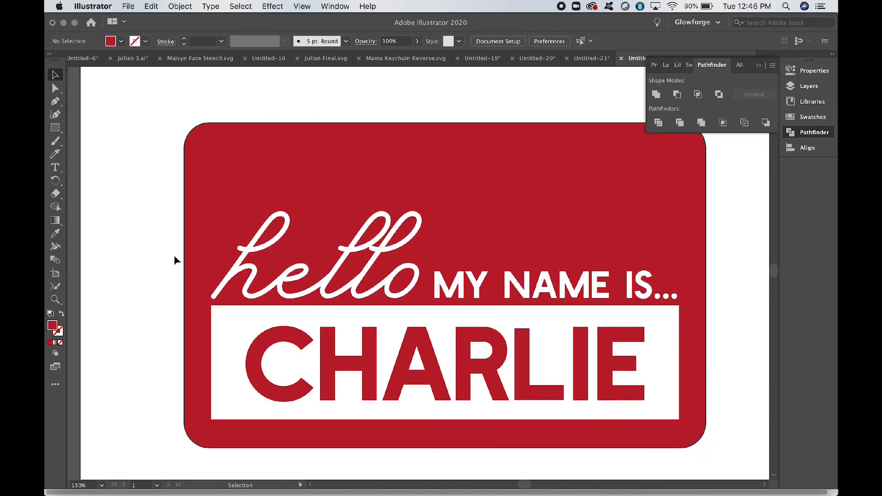
{"action": "left_click_drag", "start_coordinate": [170, 212], "coordinate": [198, 227]}
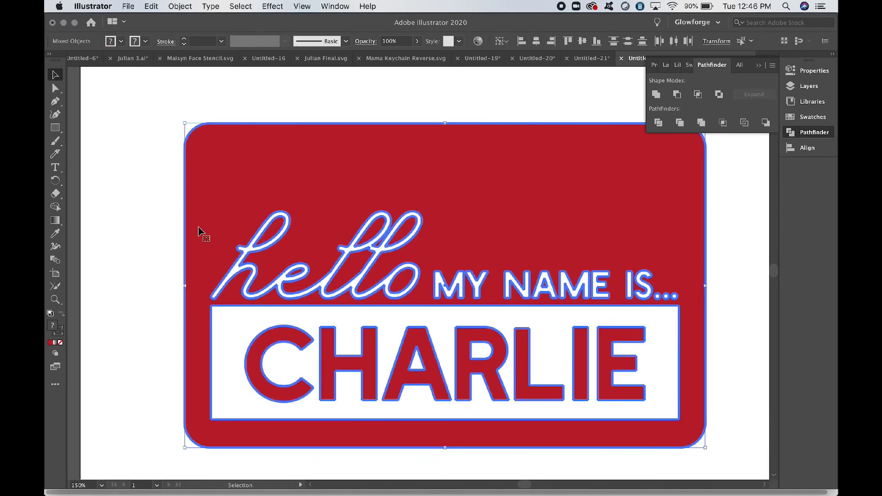
{"action": "key", "text": "super+equal"}
{"action": "key", "text": "super+equal"}
{"action": "key", "text": "super+equal"}
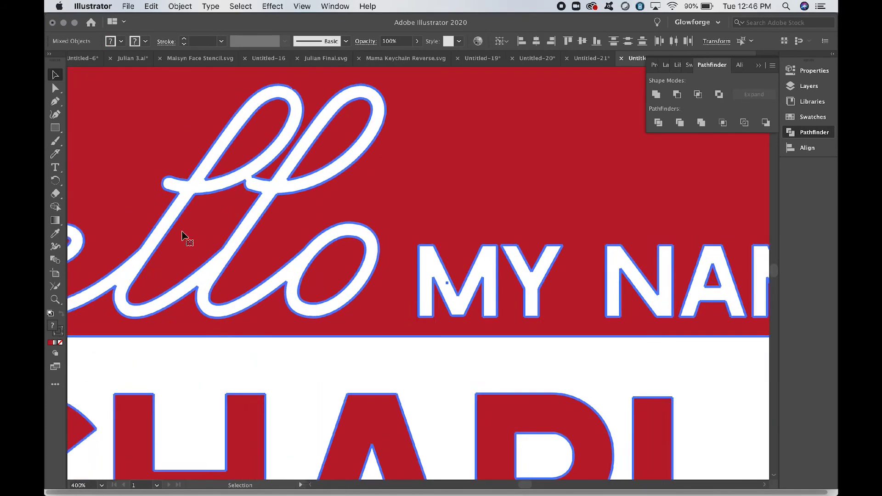
{"action": "scroll", "coordinate": [183, 236], "scroll_direction": "left", "scroll_amount": 15}
{"action": "scroll", "coordinate": [183, 236], "scroll_direction": "up", "scroll_amount": 5}
{"action": "left_click", "coordinate": [112, 238]}
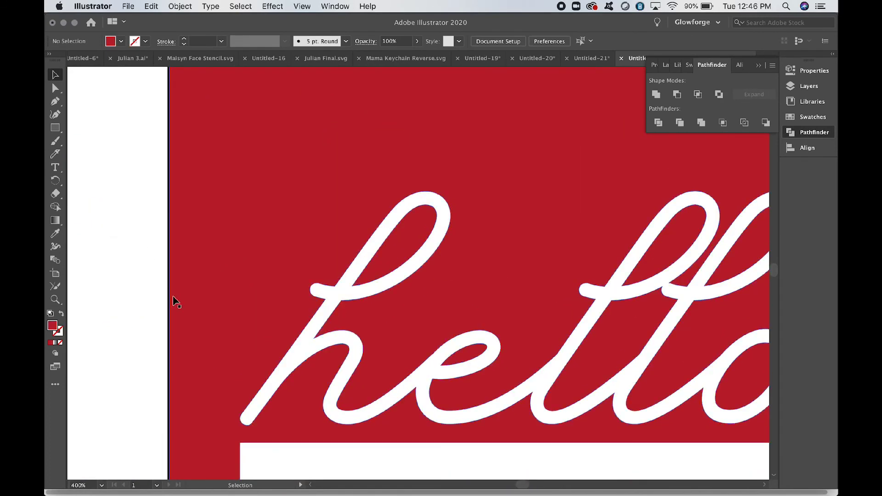
{"action": "key", "text": "super+equal"}
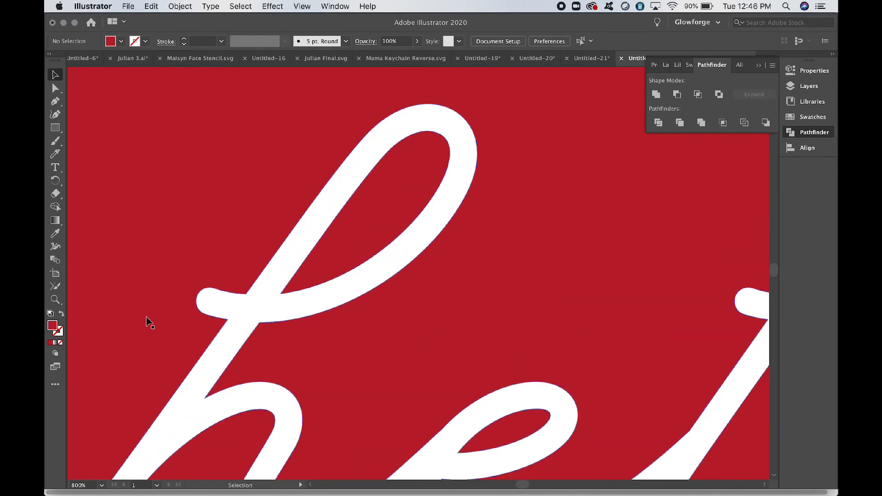
{"action": "scroll", "coordinate": [149, 323], "scroll_direction": "left", "scroll_amount": 10}
{"action": "scroll", "coordinate": [149, 323], "scroll_direction": "up", "scroll_amount": 10}
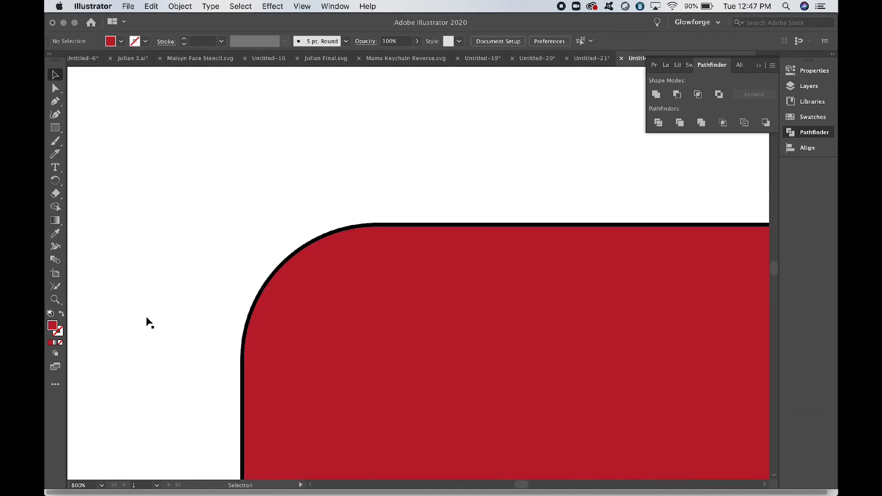
{"action": "scroll", "coordinate": [146, 323], "scroll_direction": "right", "scroll_amount": 2}
{"action": "scroll", "coordinate": [146, 323], "scroll_direction": "down", "scroll_amount": 2}
{"action": "key", "text": "super+equal"}
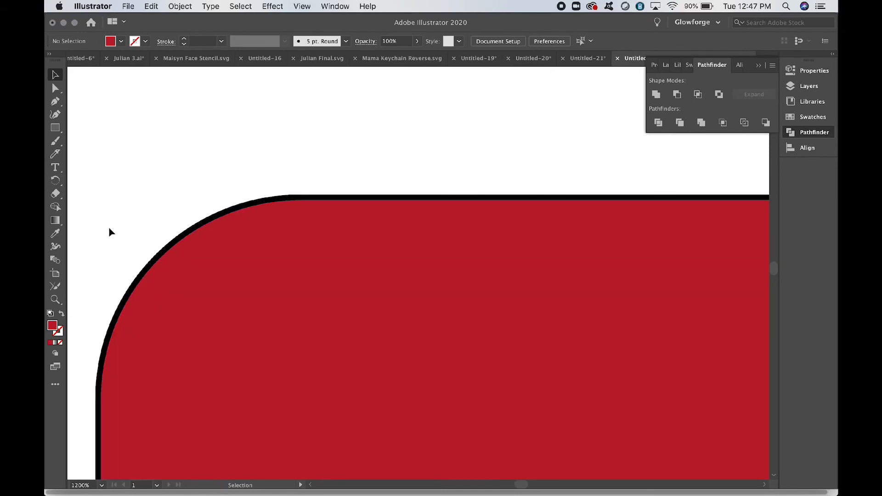
{"action": "key", "text": "super+minus"}
{"action": "key", "text": "super+minus"}
{"action": "key", "text": "super+minus"}
{"action": "key", "text": "super+minus"}
{"action": "key", "text": "super+minus"}
{"action": "key", "text": "super+minus"}
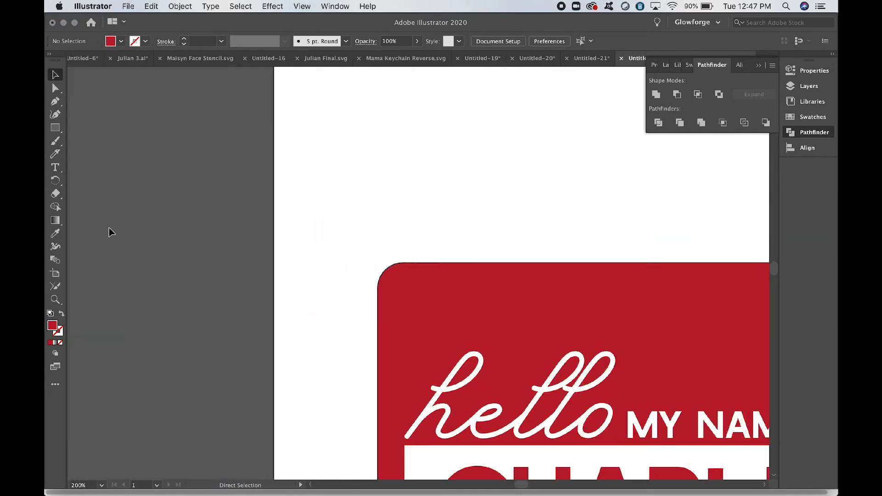
{"action": "scroll", "coordinate": [321, 289], "scroll_direction": "right", "scroll_amount": 5}
{"action": "scroll", "coordinate": [320, 290], "scroll_direction": "down", "scroll_amount": 3}
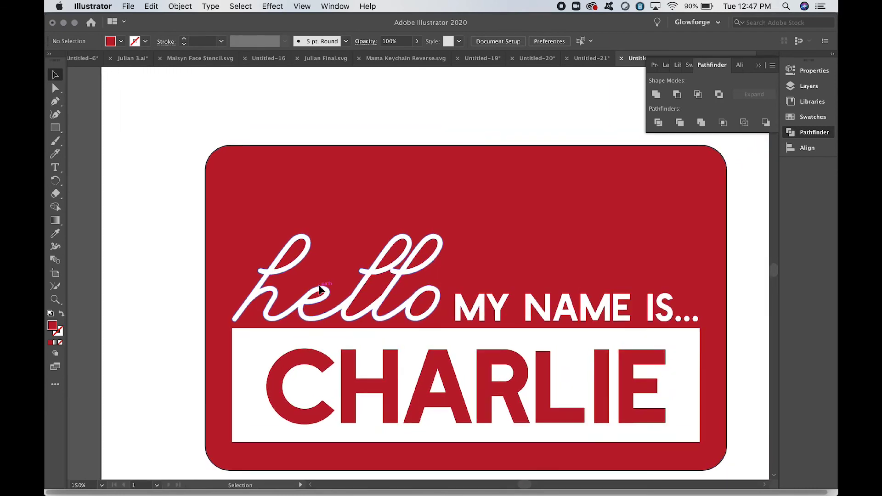
- Save As with format SVG under the file name 'Charlie Nametag'
{"action": "left_click", "coordinate": [128, 6]}
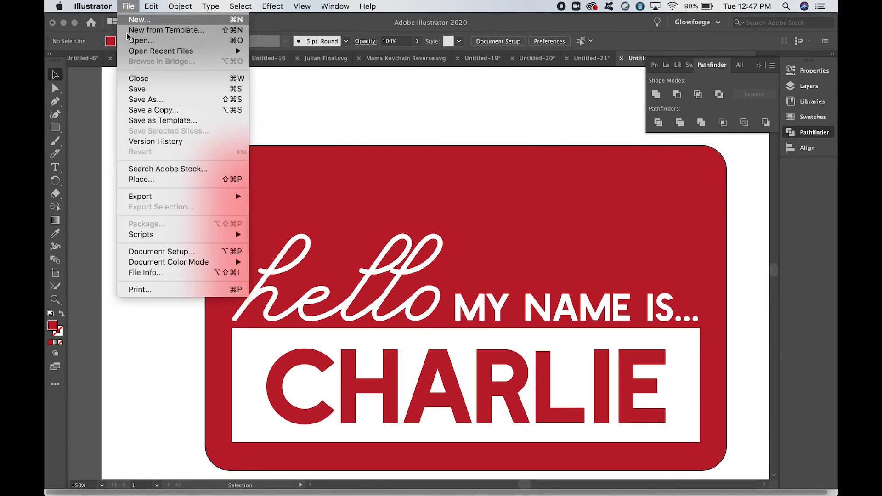
{"action": "left_click", "coordinate": [148, 99]}
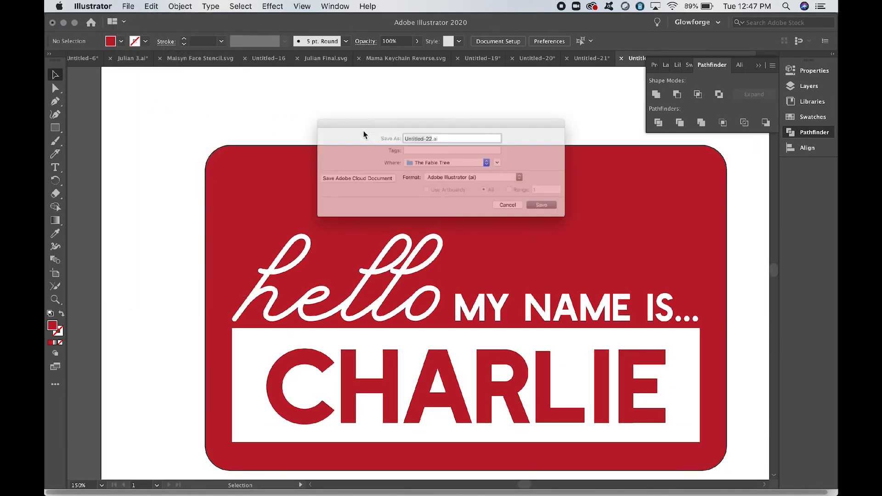
{"action": "left_click", "coordinate": [443, 186]}
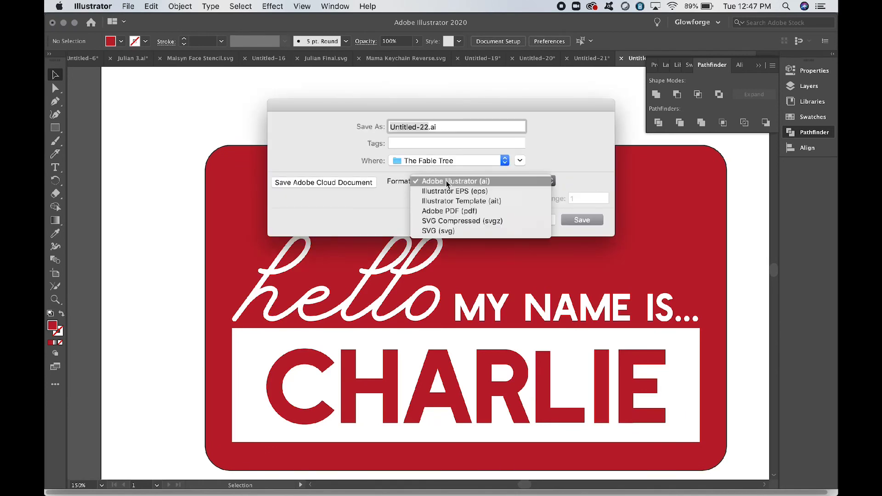
{"action": "left_click", "coordinate": [453, 227]}
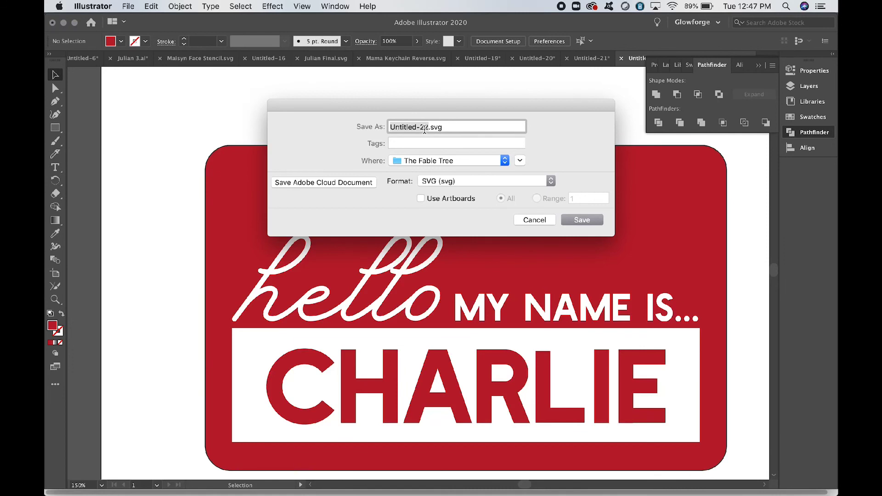
{"action": "type", "text": "Chat"}
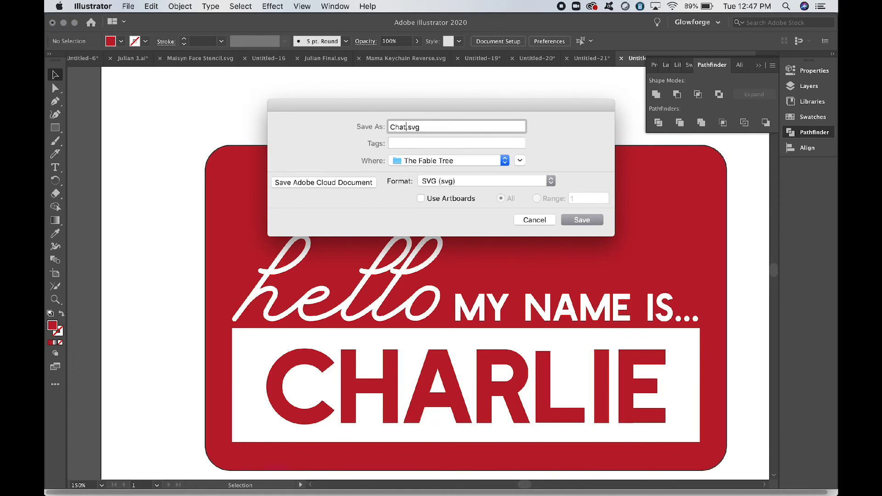
{"action": "key", "text": "BackSpace"}
{"action": "type", "text": "rlie Nametag"}
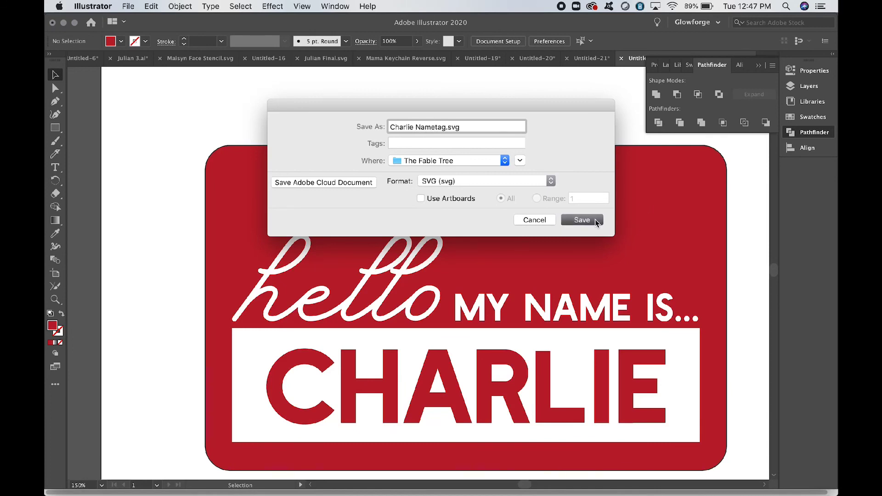
{"action": "left_click", "coordinate": [595, 219]}
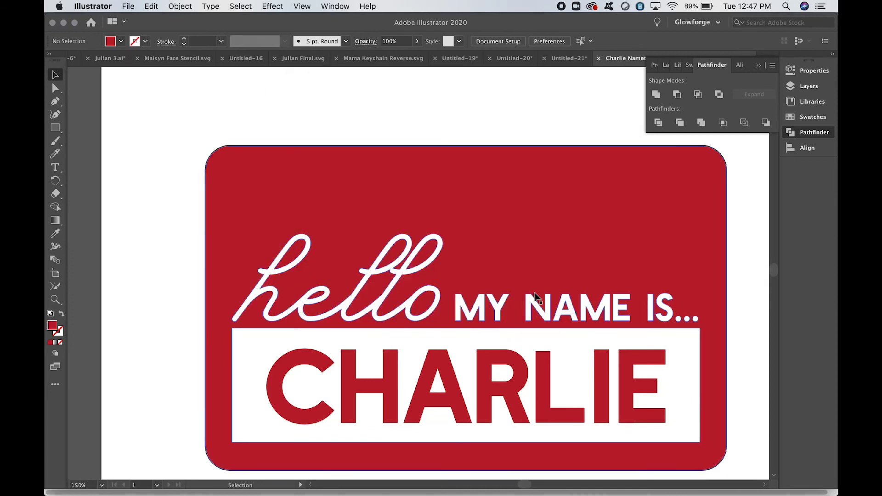